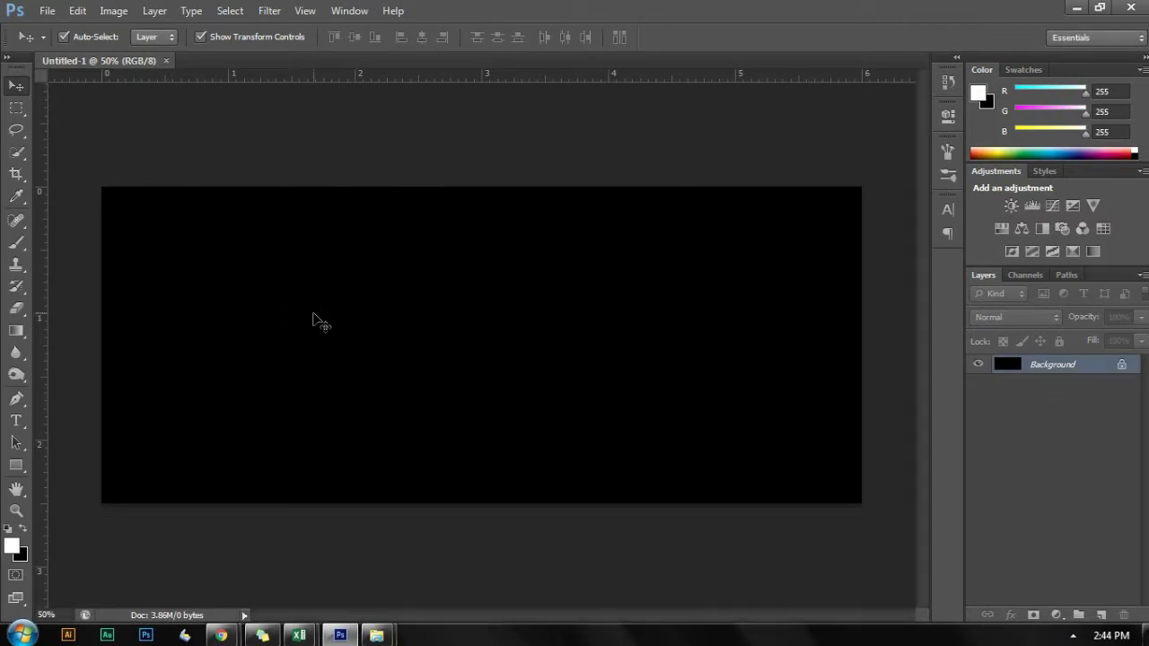
- Add the white text SCORPIO as a new text layer on the black canvas
{"action": "key", "text": "t"}
{"action": "left_click", "coordinate": [266, 319]}
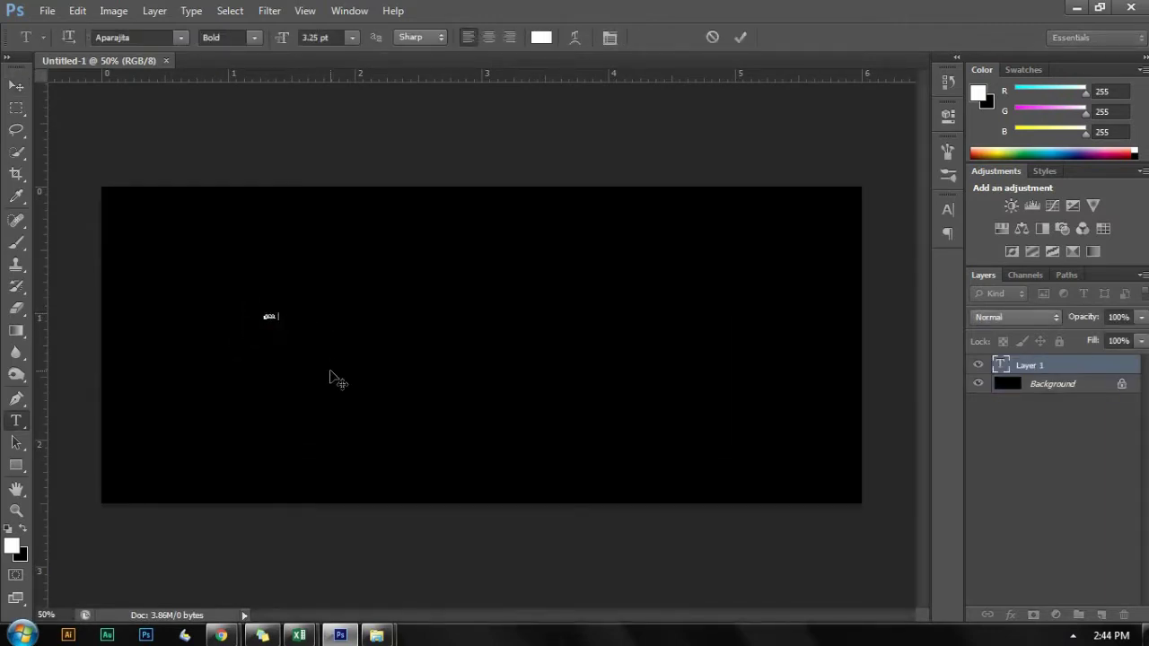
{"action": "key", "text": "ctrl+Return"}
- Scale up the SCORPIO text to span almost the full canvas width and place it near the middle
{"action": "key", "text": "ctrl+t"}
{"action": "left_click_drag", "start_coordinate": [284, 320], "coordinate": [543, 508]}
{"action": "left_click_drag", "start_coordinate": [386, 304], "coordinate": [524, 306]}
{"action": "left_click_drag", "start_coordinate": [709, 413], "coordinate": [847, 451]}
{"action": "left_click_drag", "start_coordinate": [629, 323], "coordinate": [635, 368]}
{"action": "key", "text": "Return"}
- Place a vertical and a horizontal guide through the canvas centre, using a temporary copy of the Background layer for reference
{"action": "left_click", "coordinate": [1092, 384]}
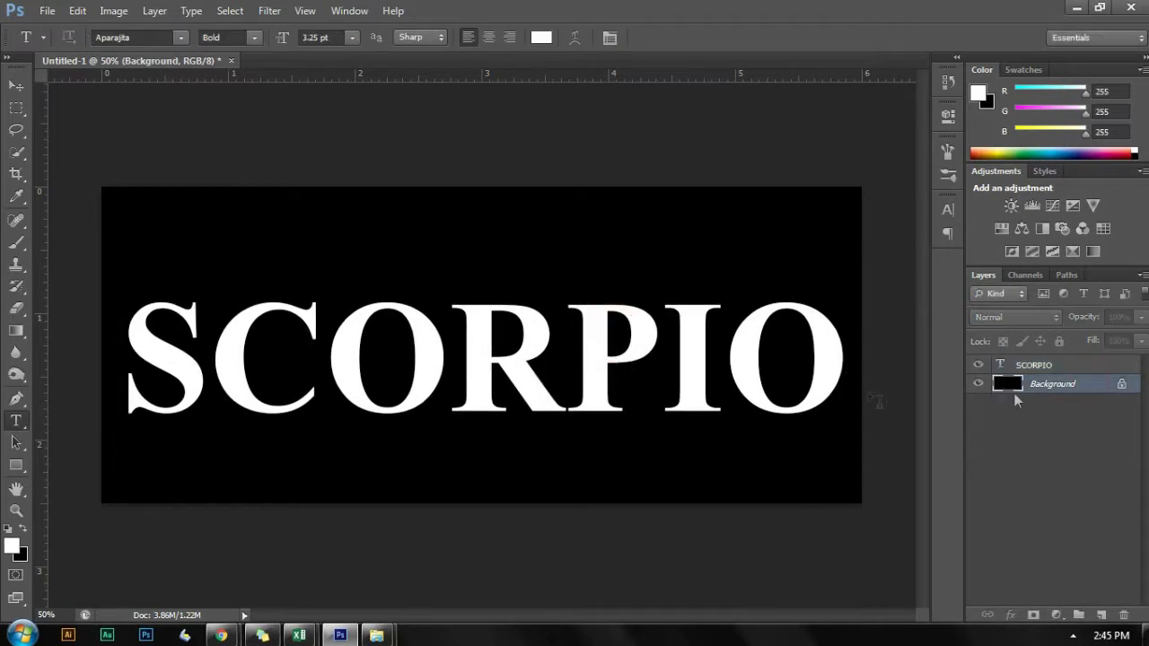
{"action": "key", "text": "ctrl+j"}
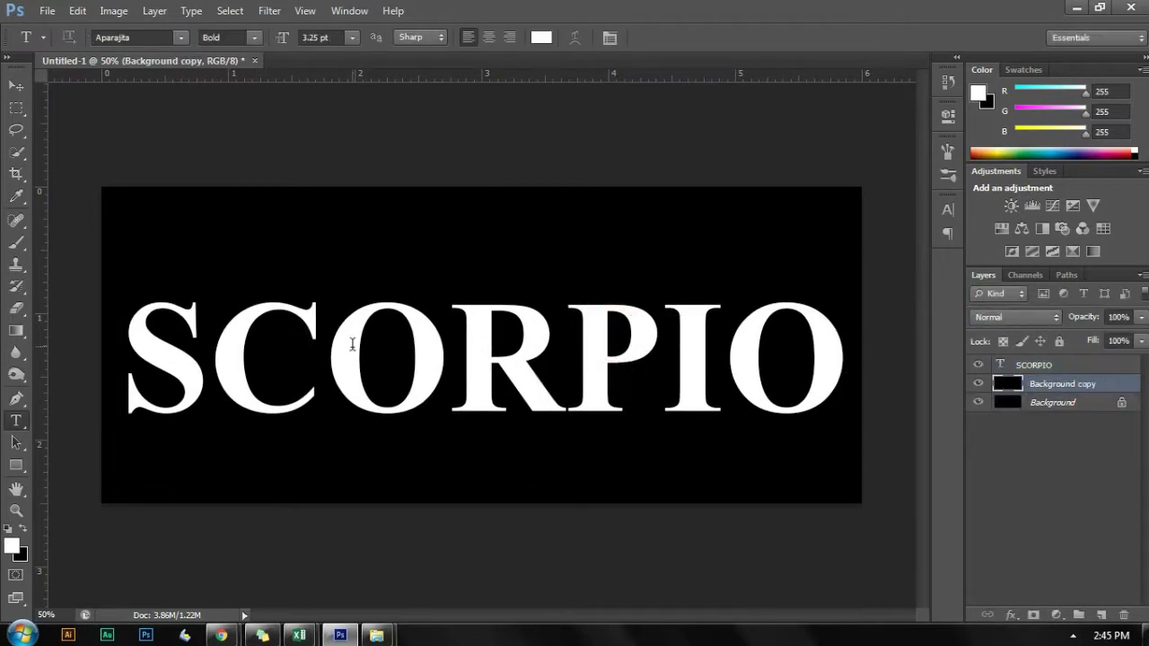
{"action": "key", "text": "v"}
{"action": "left_click_drag", "start_coordinate": [463, 76], "coordinate": [475, 345]}
{"action": "left_click_drag", "start_coordinate": [42, 382], "coordinate": [482, 433]}
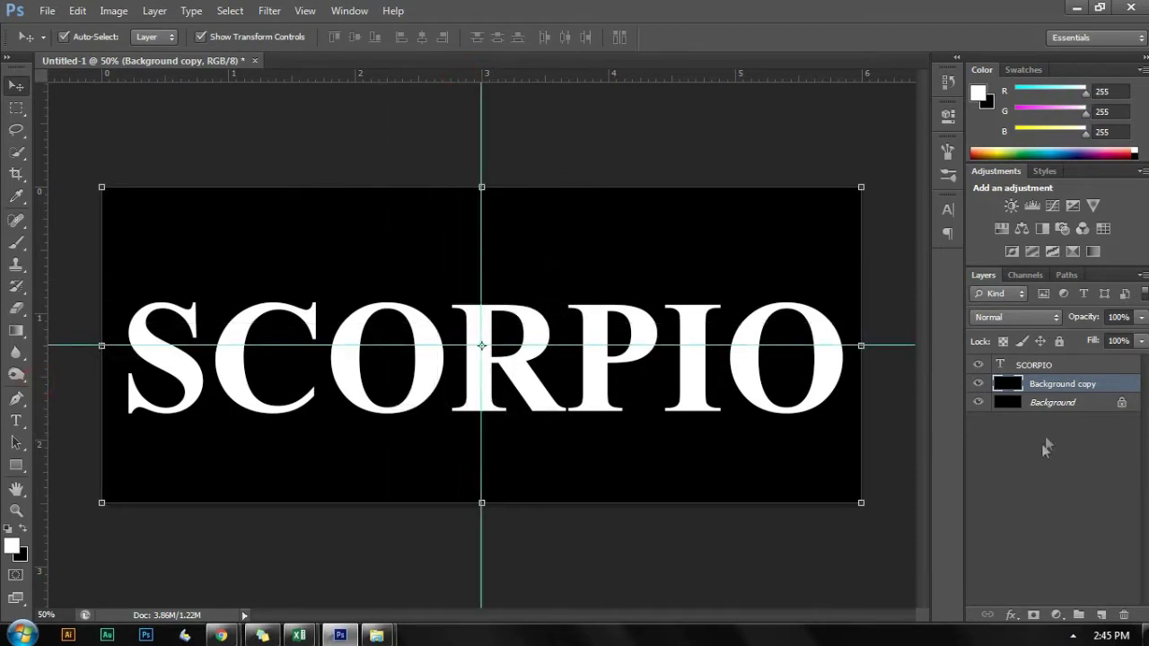
{"action": "key", "text": "Delete"}
- Nudge the SCORPIO text up and sideways until its centre sits on the intersection of the guides
{"action": "left_click", "coordinate": [528, 381]}
{"action": "key", "text": "Up"}
{"action": "key", "text": "Up"}
{"action": "key", "text": "Up"}
{"action": "key", "text": "Up"}
{"action": "key", "text": "Up"}
{"action": "key", "text": "Up"}
{"action": "key", "text": "Up"}
{"action": "key", "text": "Up"}
{"action": "key", "text": "Up"}
{"action": "key", "text": "Up"}
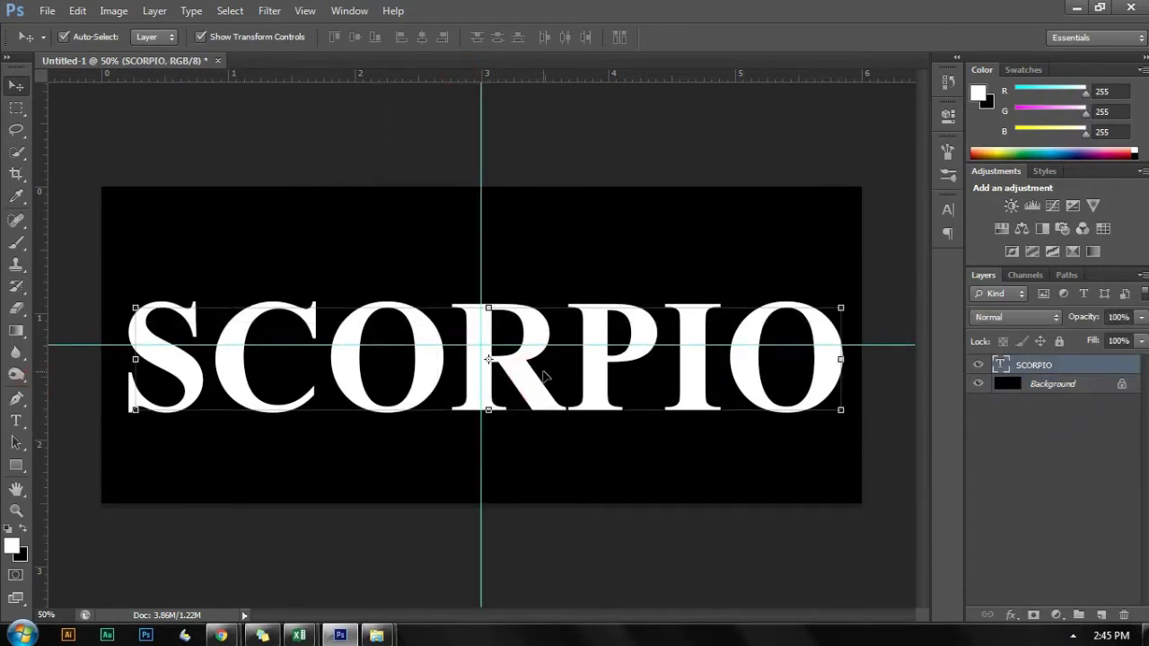
{"action": "key", "text": "Up"}
{"action": "key", "text": "Up"}
{"action": "key", "text": "Up"}
{"action": "key", "text": "Up"}
{"action": "key", "text": "Up"}
{"action": "key", "text": "Up"}
{"action": "key", "text": "Left"}
{"action": "key", "text": "Left"}
{"action": "key", "text": "Left"}
{"action": "key", "text": "Left"}
{"action": "key", "text": "Left"}
{"action": "key", "text": "Left"}
{"action": "key", "text": "Left"}
{"action": "key", "text": "Left"}
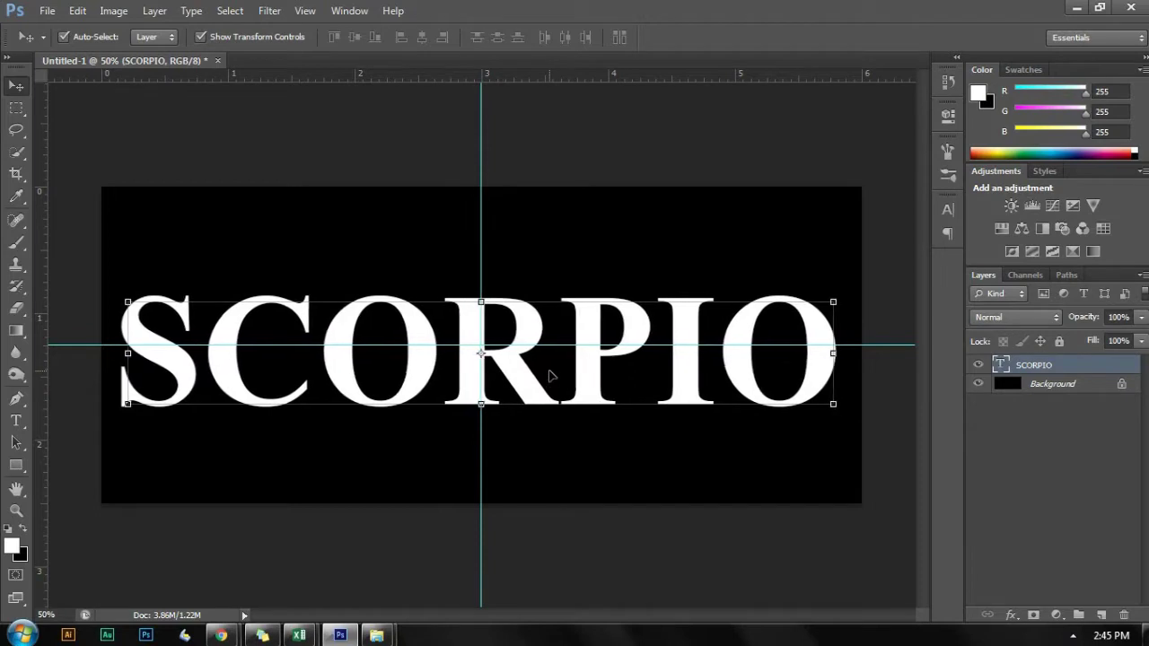
{"action": "key", "text": "Up"}
{"action": "key", "text": "Up"}
{"action": "key", "text": "Up"}
{"action": "key", "text": "Up"}
{"action": "key", "text": "Up"}
{"action": "key", "text": "Up"}
{"action": "key", "text": "Right"}
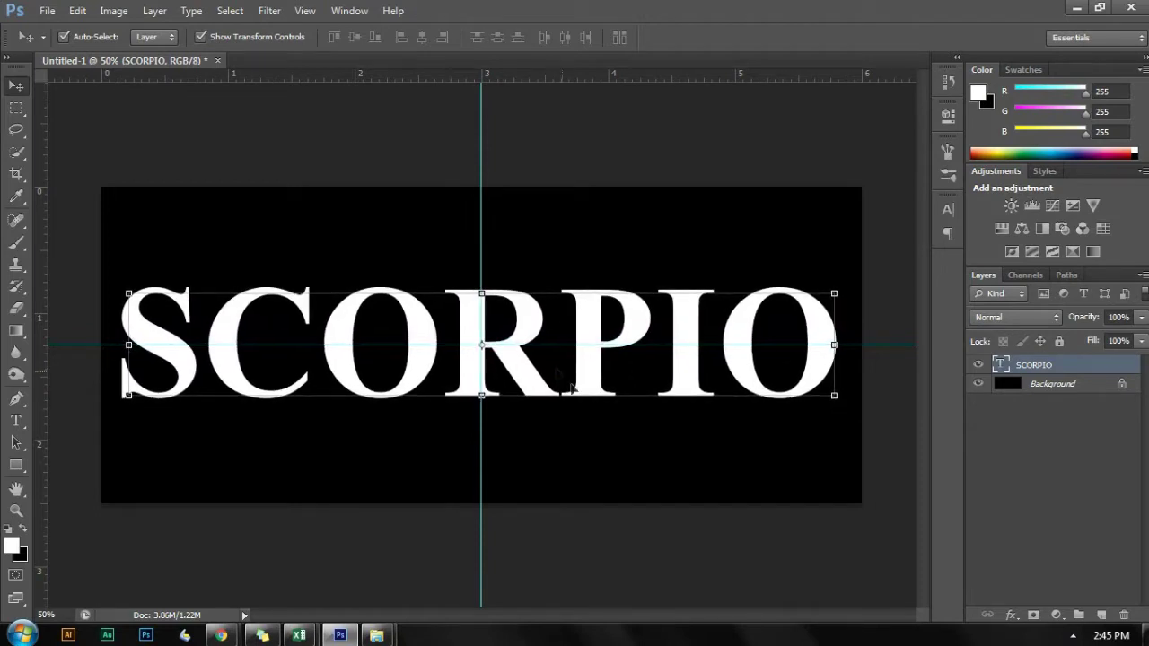
{"action": "left_click", "coordinate": [637, 570]}
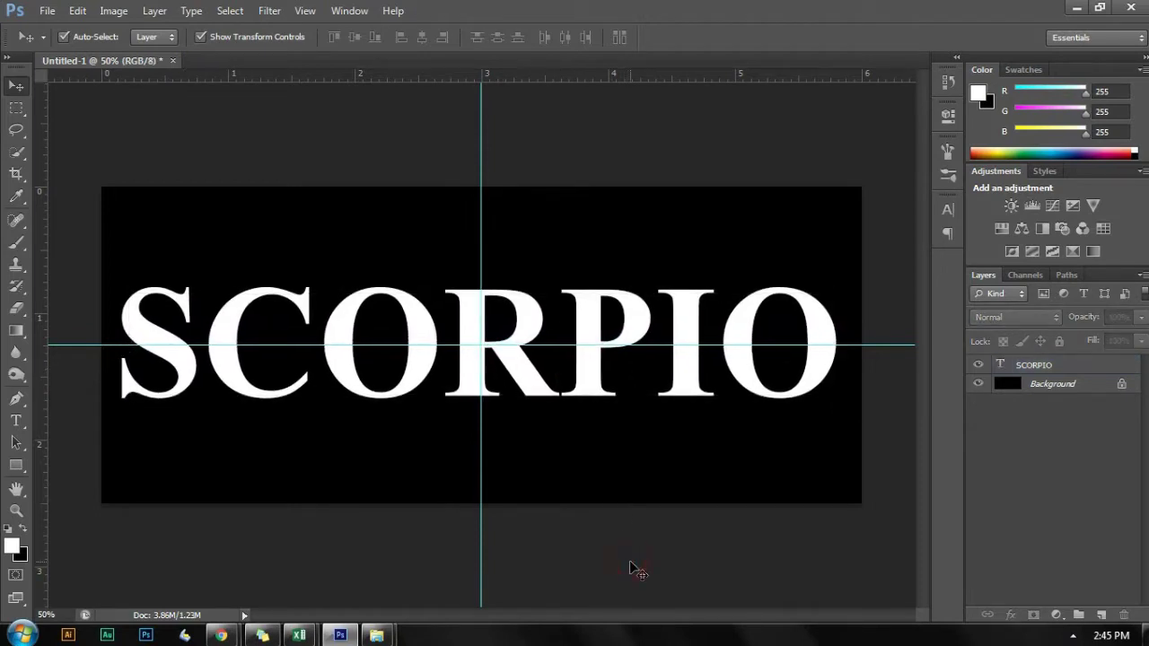
- Duplicate the SCORPIO text layer and give the copy a Gradient Overlay with the light-grey silver preset and Reflected style
{"action": "left_click", "coordinate": [540, 322]}
{"action": "key", "text": "ctrl+j"}
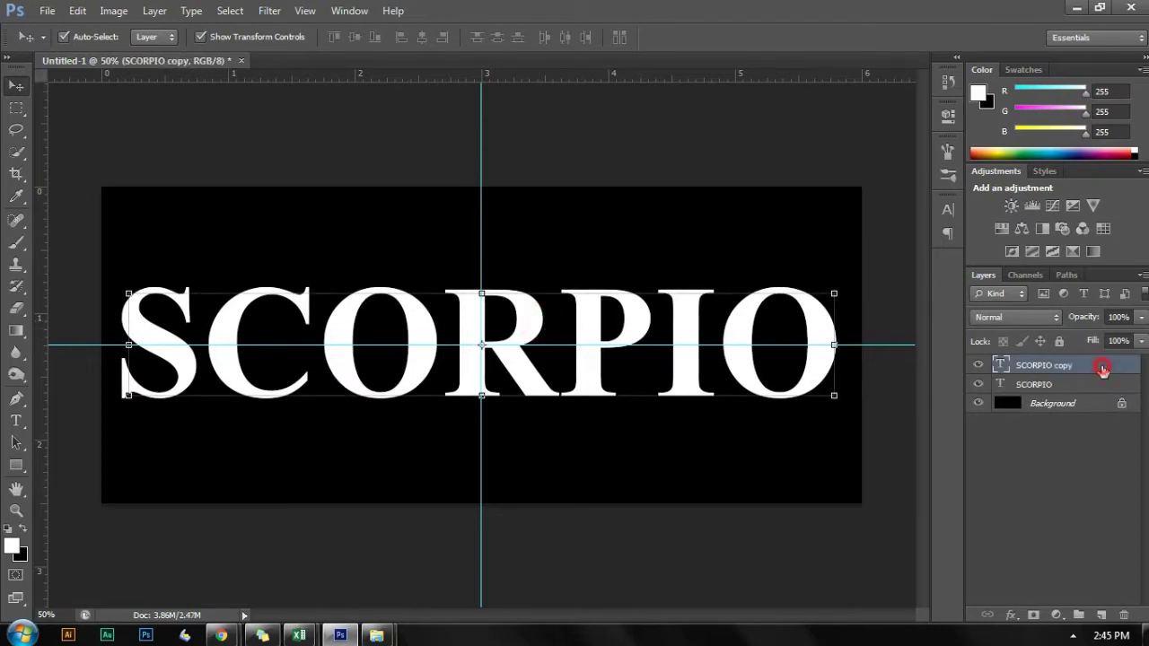
{"action": "double_click", "coordinate": [1103, 368]}
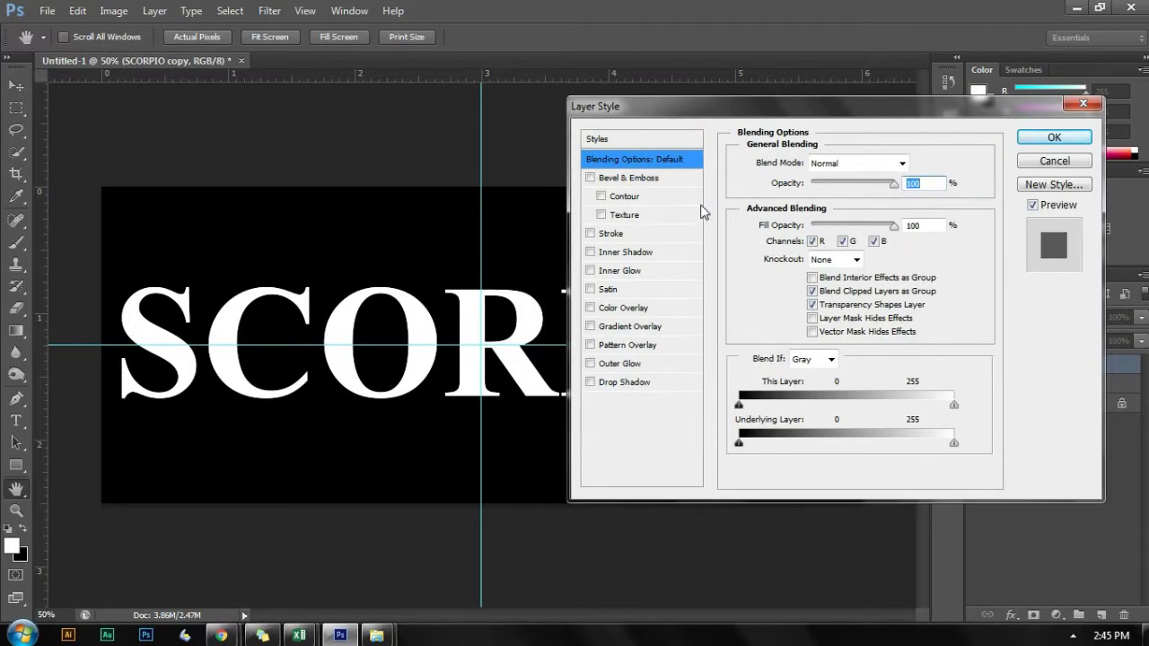
{"action": "left_click", "coordinate": [631, 326]}
{"action": "left_click", "coordinate": [829, 205]}
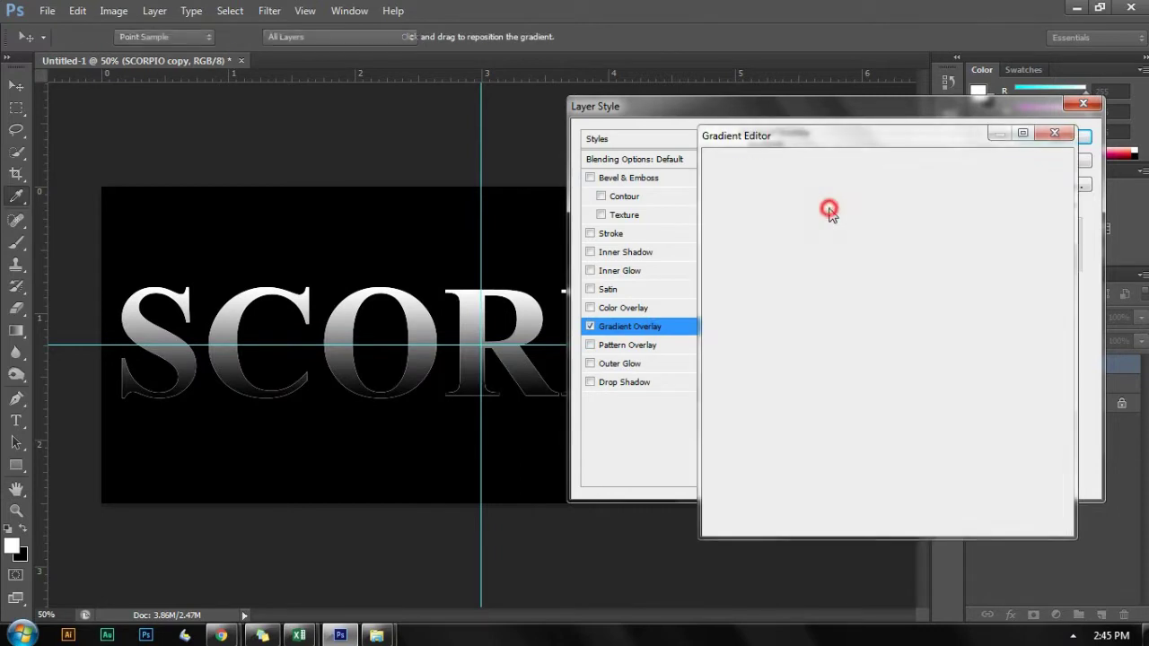
{"action": "left_click", "coordinate": [949, 225]}
{"action": "left_click", "coordinate": [1031, 170]}
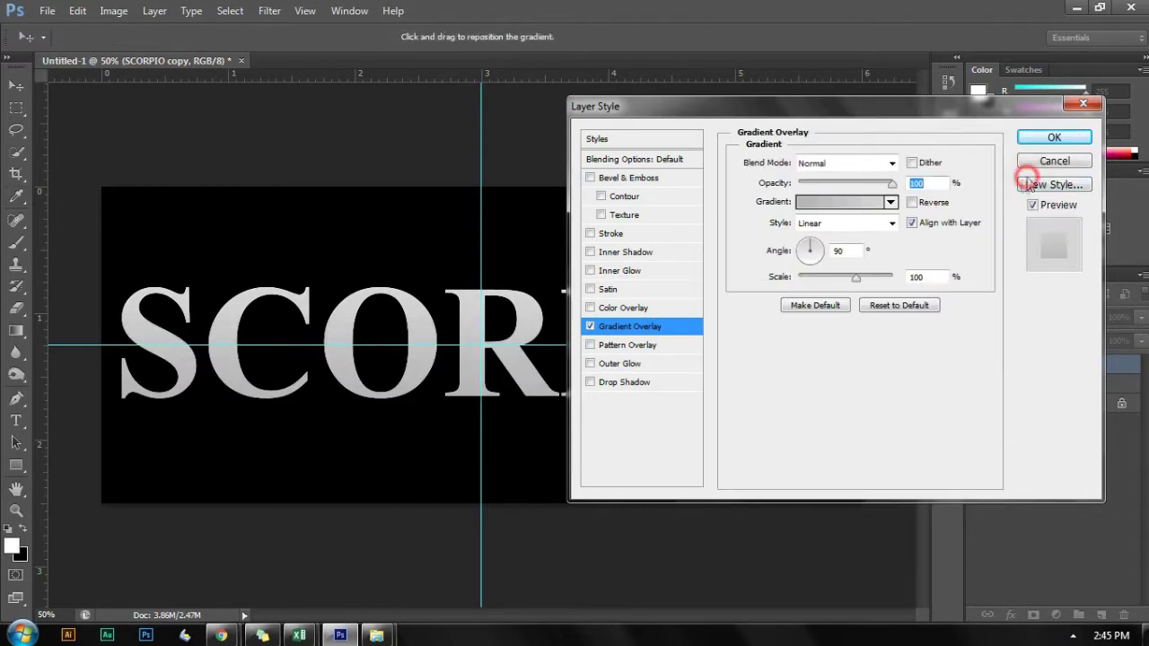
{"action": "left_click", "coordinate": [850, 226]}
{"action": "left_click", "coordinate": [813, 279]}
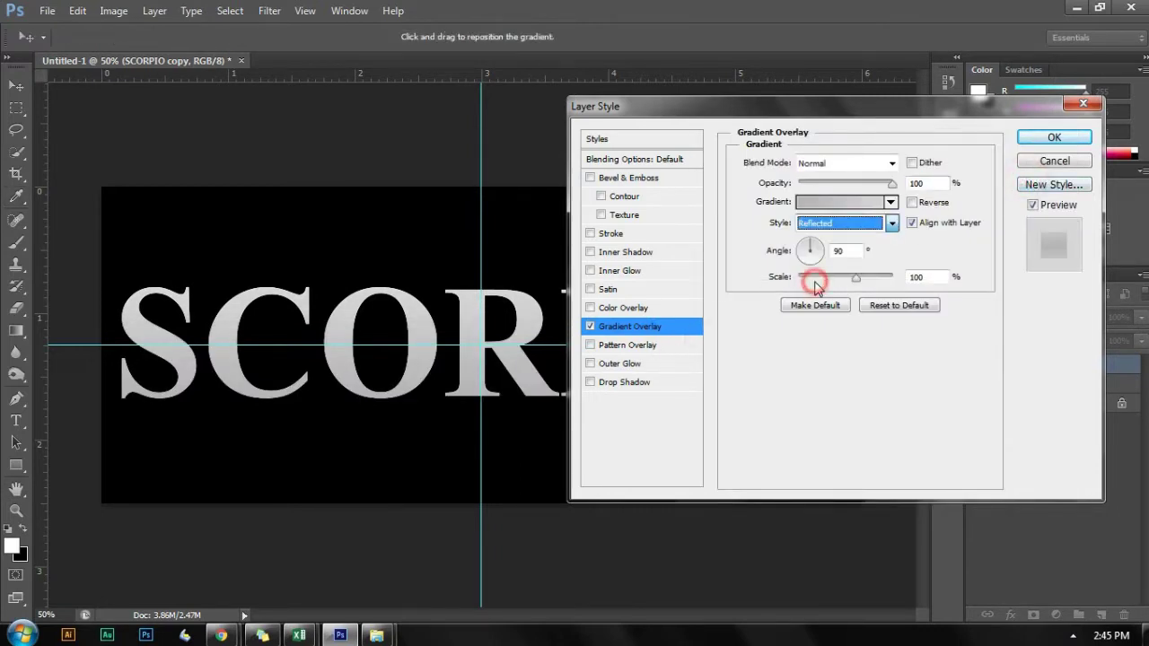
- Add an Inner Bevel to the text copy with the Chisel Hard technique and a size of 24 px
{"action": "left_click", "coordinate": [633, 178]}
{"action": "left_click", "coordinate": [826, 185]}
{"action": "left_click", "coordinate": [831, 218]}
{"action": "left_click_drag", "start_coordinate": [810, 244], "coordinate": [820, 245]}
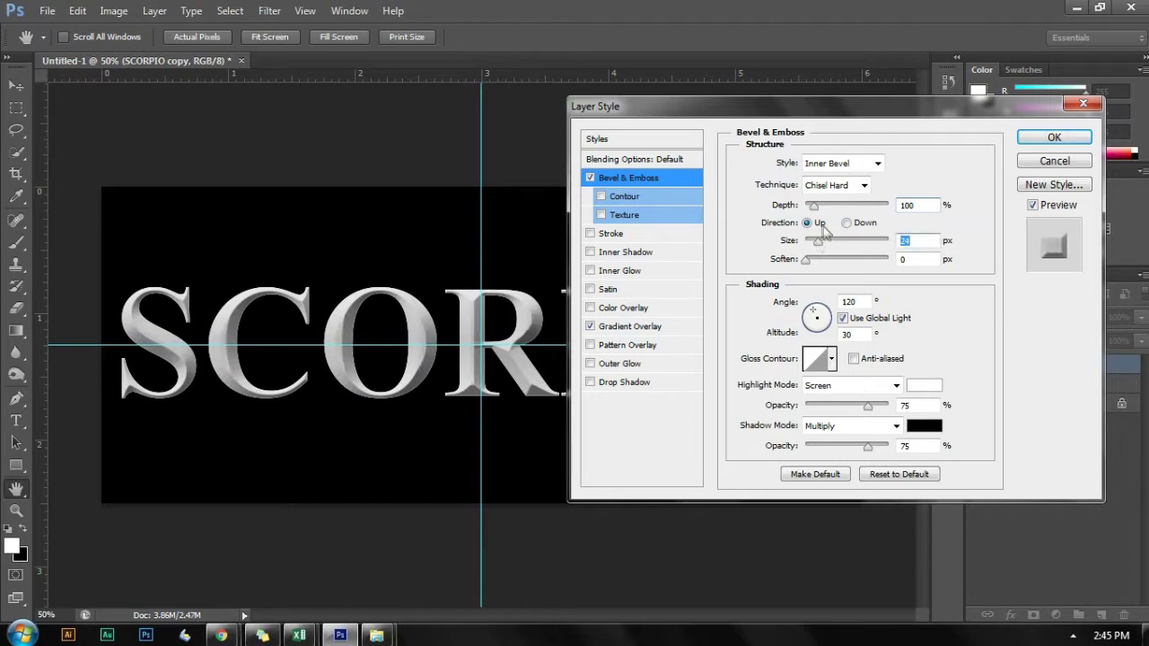
- Set the bevel's gloss contour to the double-peaked preset and enable anti-aliasing for it
{"action": "left_click", "coordinate": [833, 359]}
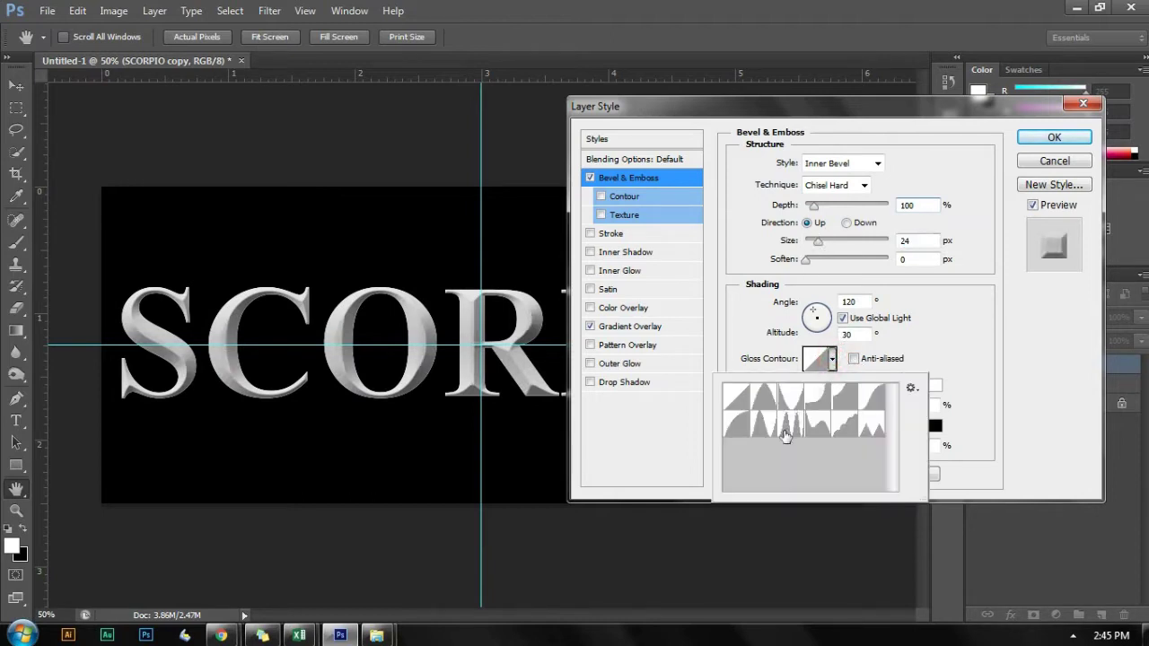
{"action": "left_click", "coordinate": [788, 425]}
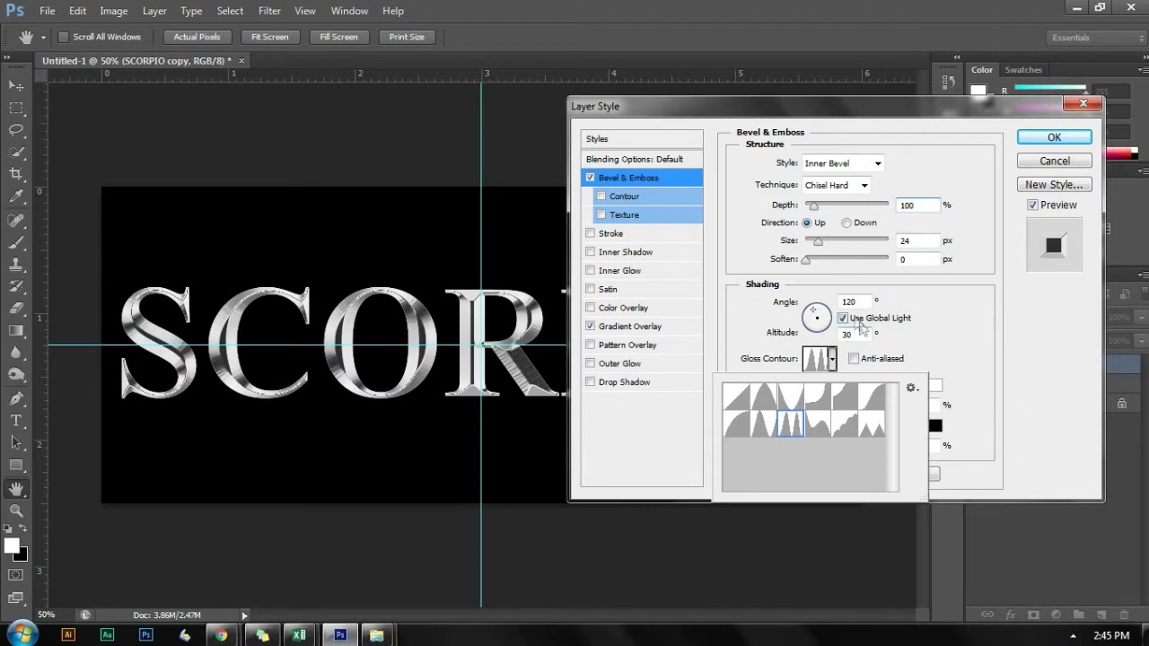
{"action": "left_click", "coordinate": [855, 361]}
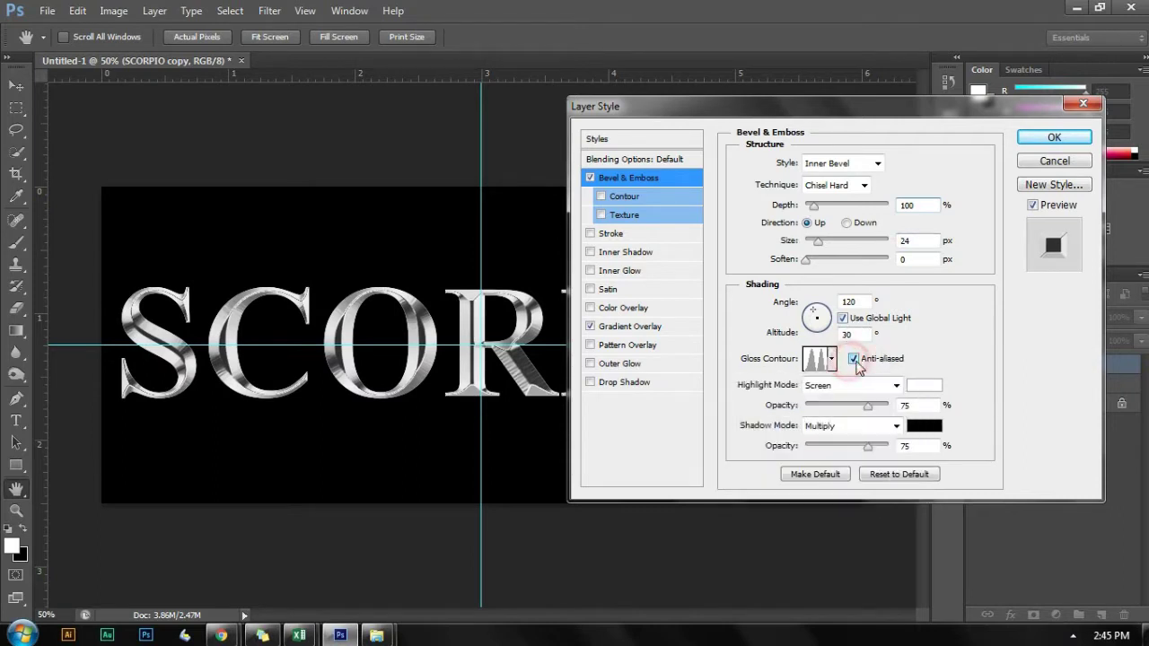
- Increase the bevel's size to 76 px and its depth to 154%
{"action": "left_click_drag", "start_coordinate": [821, 250], "coordinate": [823, 248]}
{"action": "left_click_drag", "start_coordinate": [814, 206], "coordinate": [819, 212]}
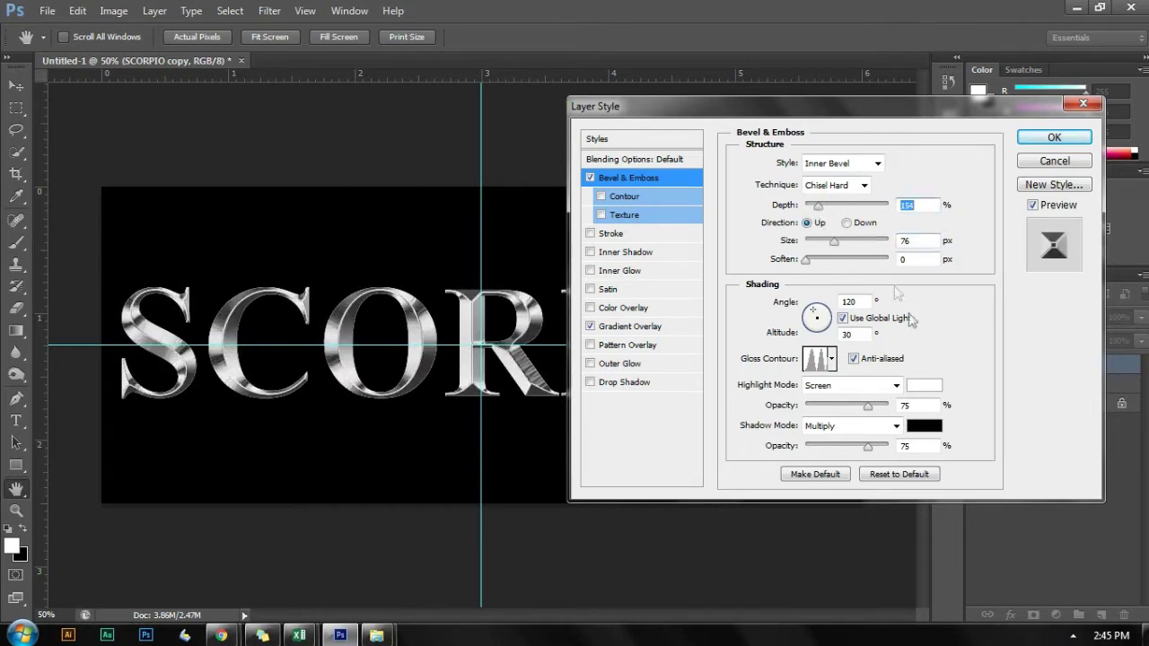
{"action": "left_click", "coordinate": [937, 395]}
{"action": "left_click", "coordinate": [907, 260]}
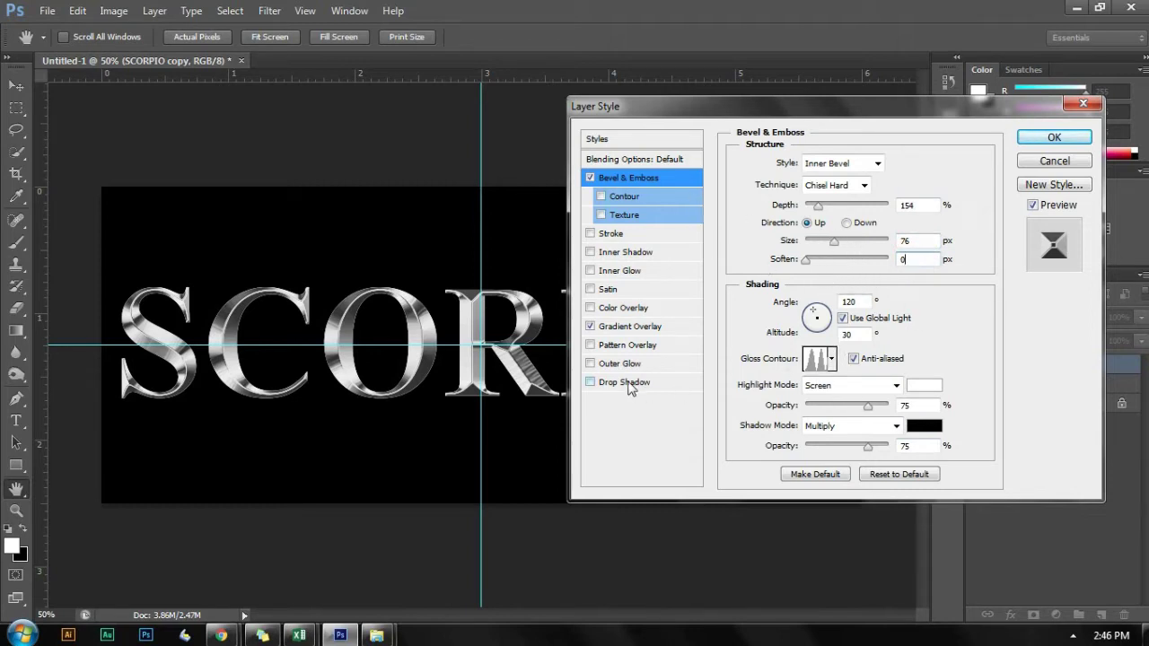
- Add an Inner Glow to the text copy with colour ba9696 and a size of 92 px, and apply the layer style
{"action": "left_click", "coordinate": [619, 271]}
{"action": "left_click", "coordinate": [783, 223]}
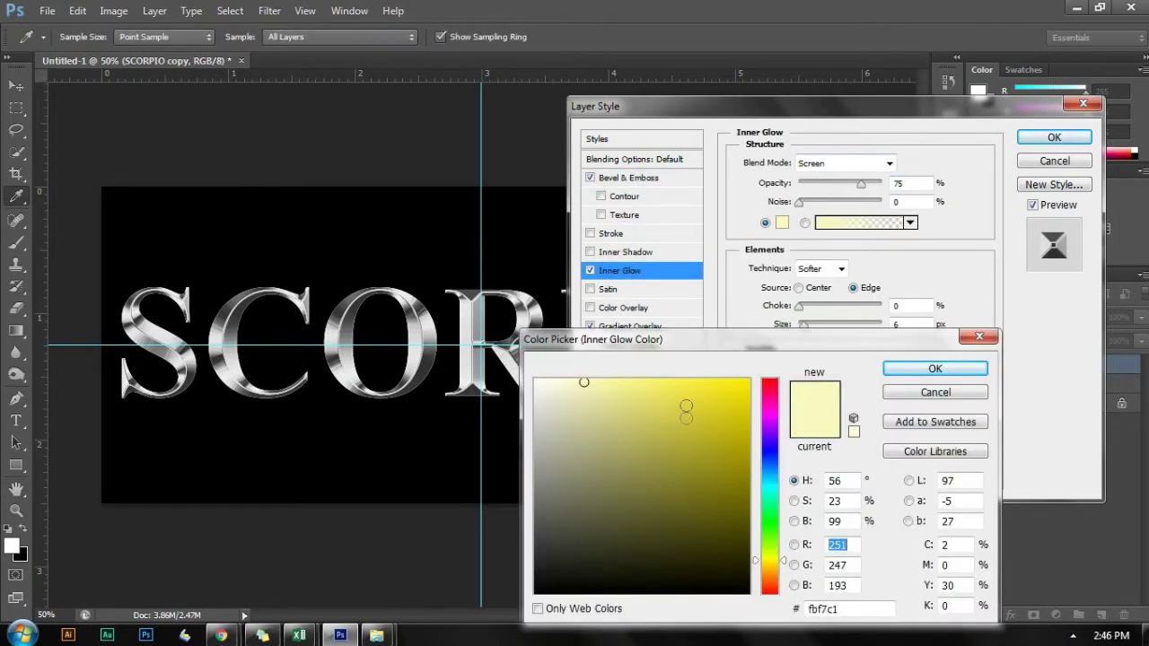
{"action": "left_click", "coordinate": [914, 372]}
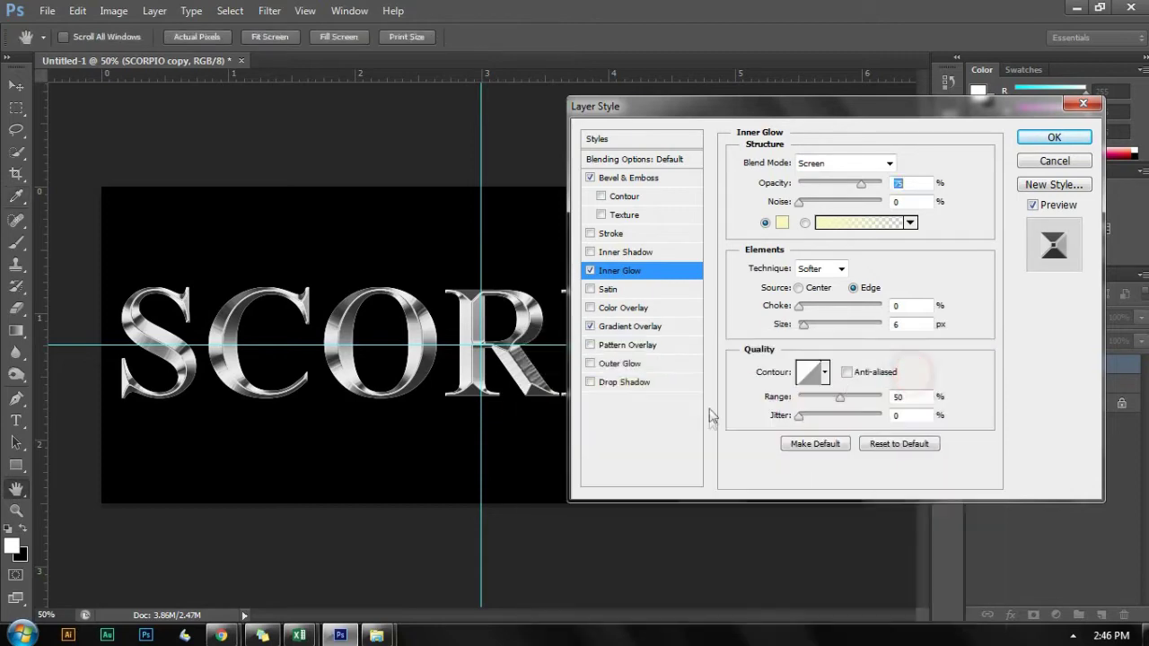
{"action": "left_click", "coordinate": [783, 224]}
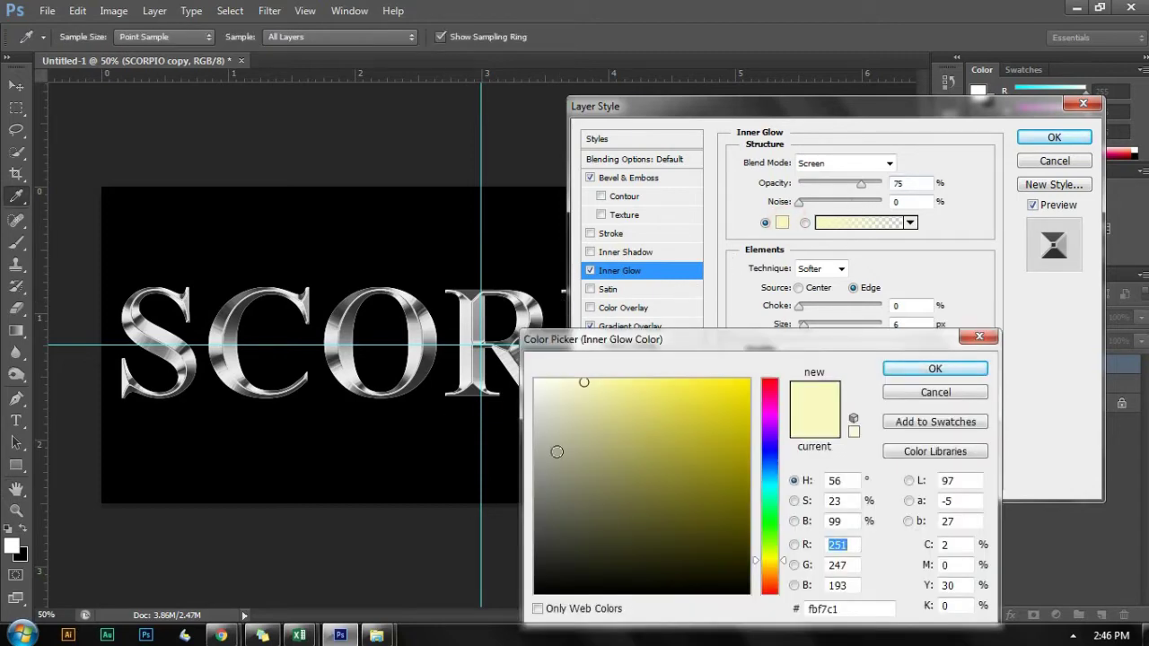
{"action": "left_click", "coordinate": [414, 322]}
{"action": "left_click", "coordinate": [536, 443]}
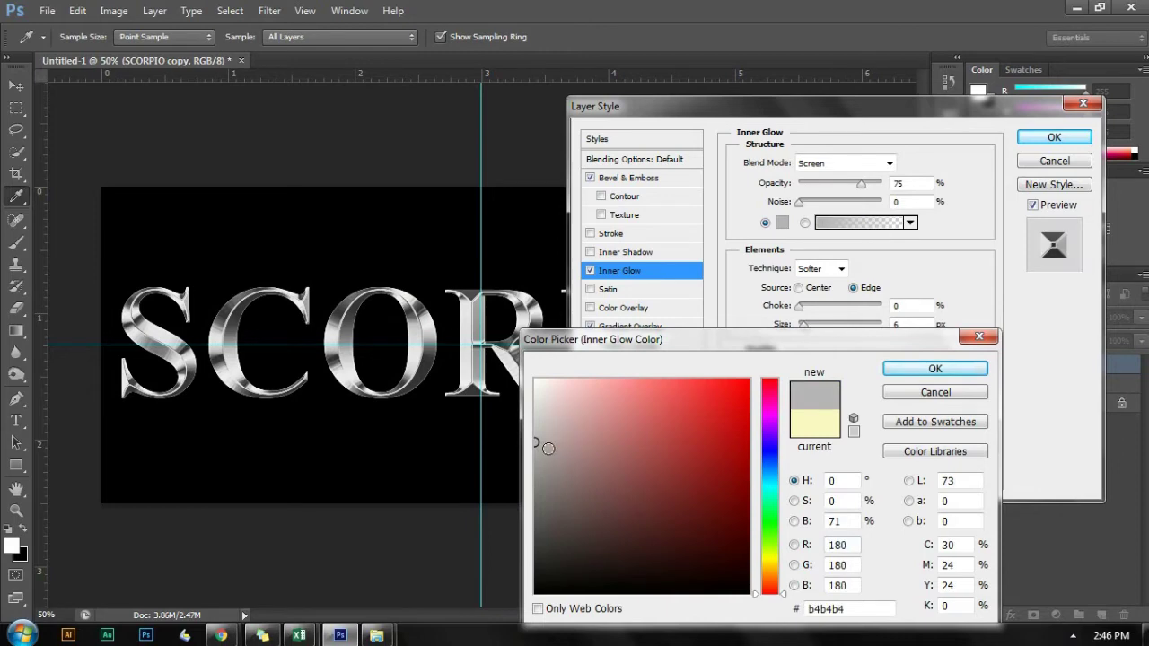
{"action": "left_click", "coordinate": [582, 438]}
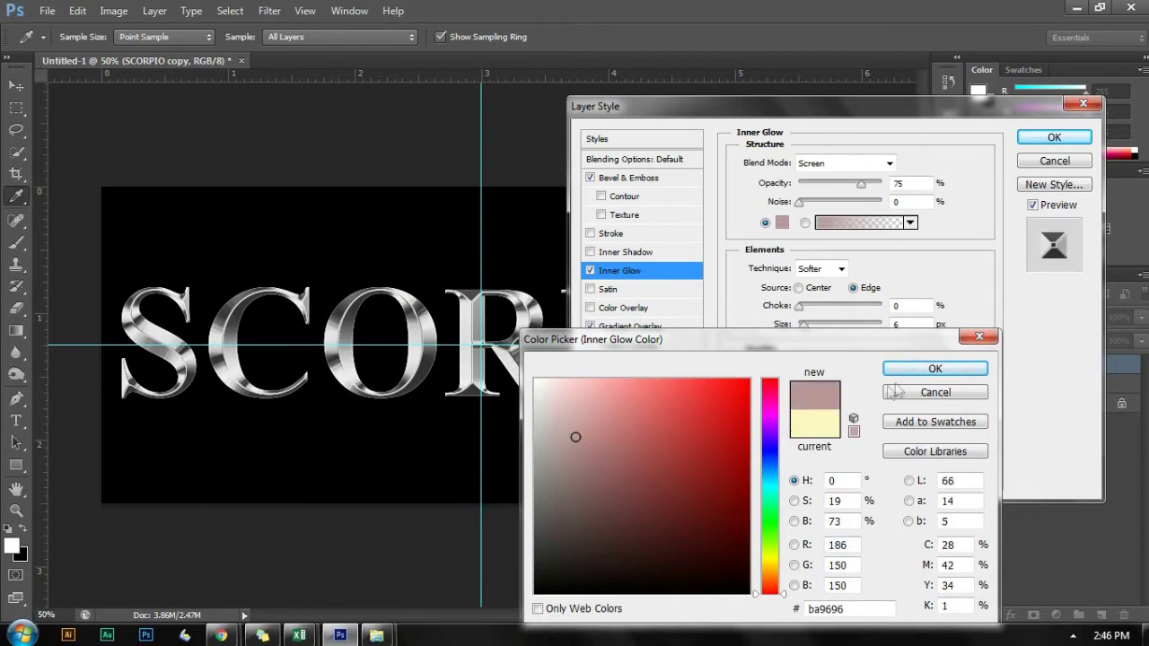
{"action": "left_click", "coordinate": [935, 369]}
{"action": "left_click_drag", "start_coordinate": [804, 326], "coordinate": [835, 343]}
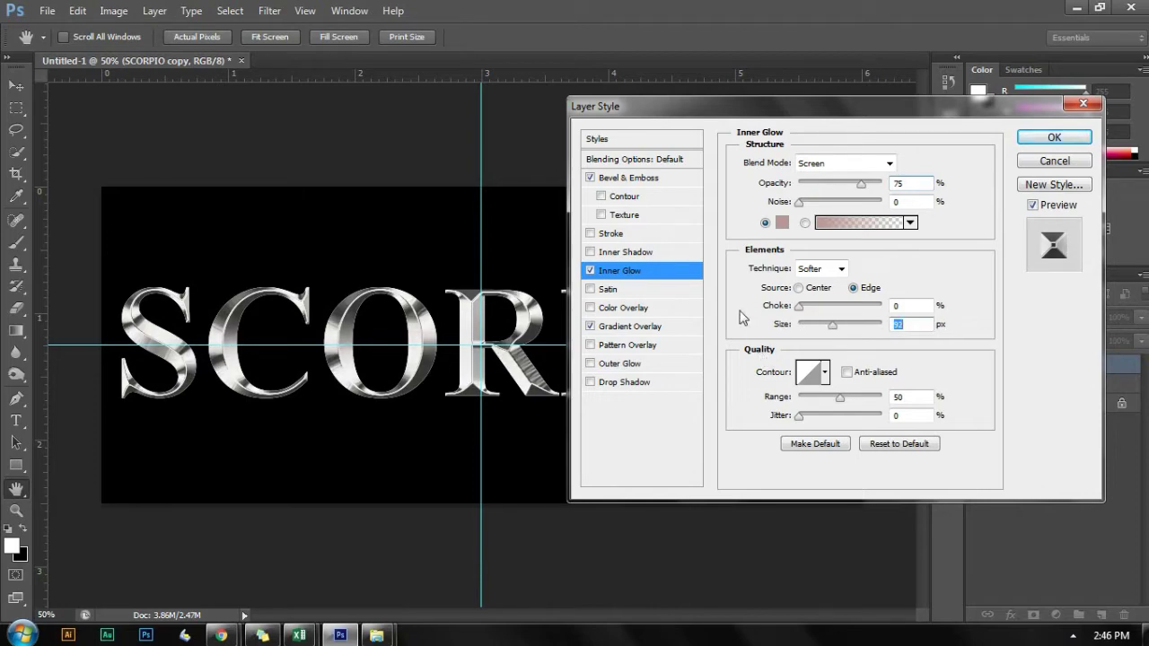
{"action": "left_click", "coordinate": [1055, 139]}
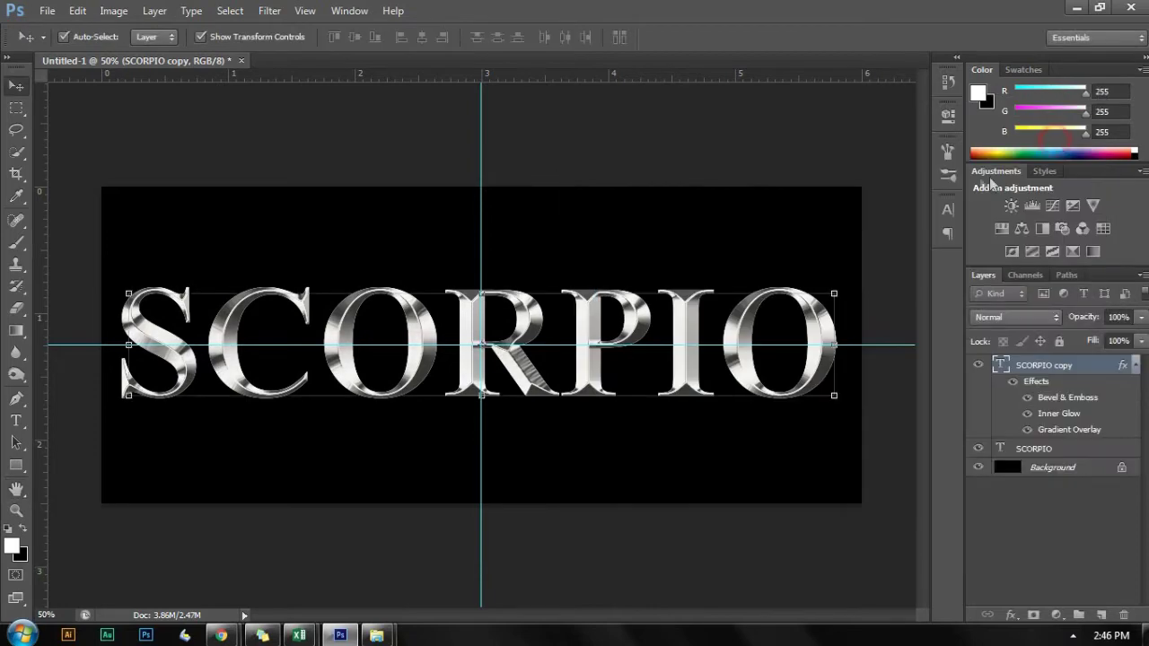
- Add a Stroke to the original SCORPIO text layer with a gradient fill using the light-grey silver preset
{"action": "left_click", "coordinate": [1082, 449]}
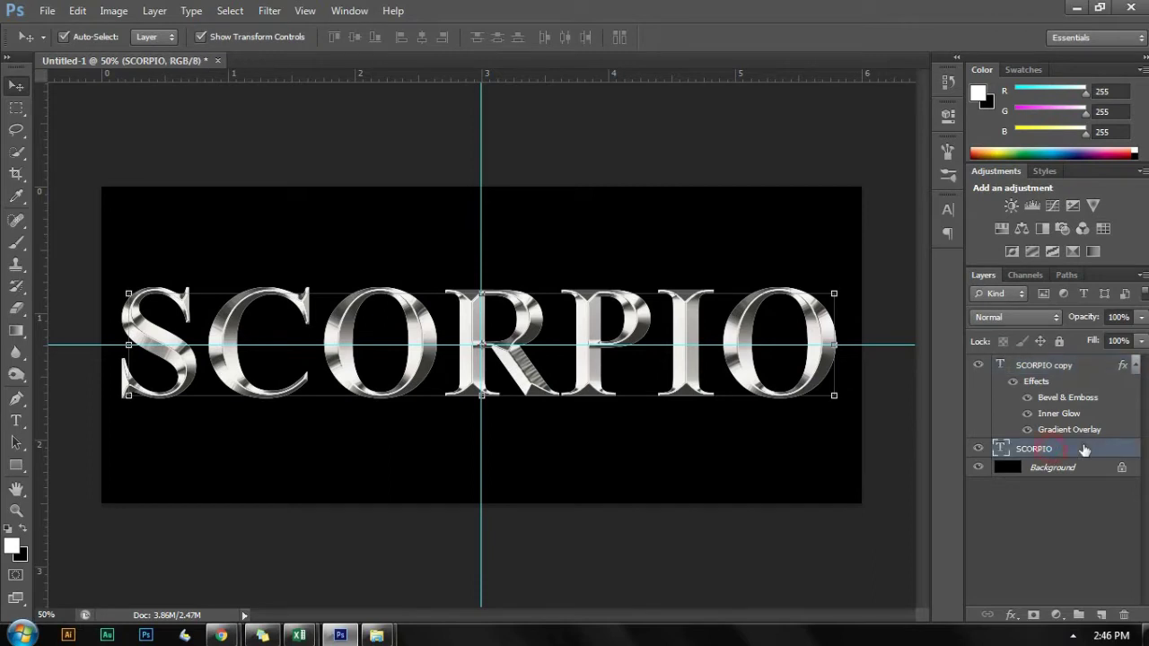
{"action": "double_click", "coordinate": [1084, 448]}
{"action": "left_click", "coordinate": [628, 235]}
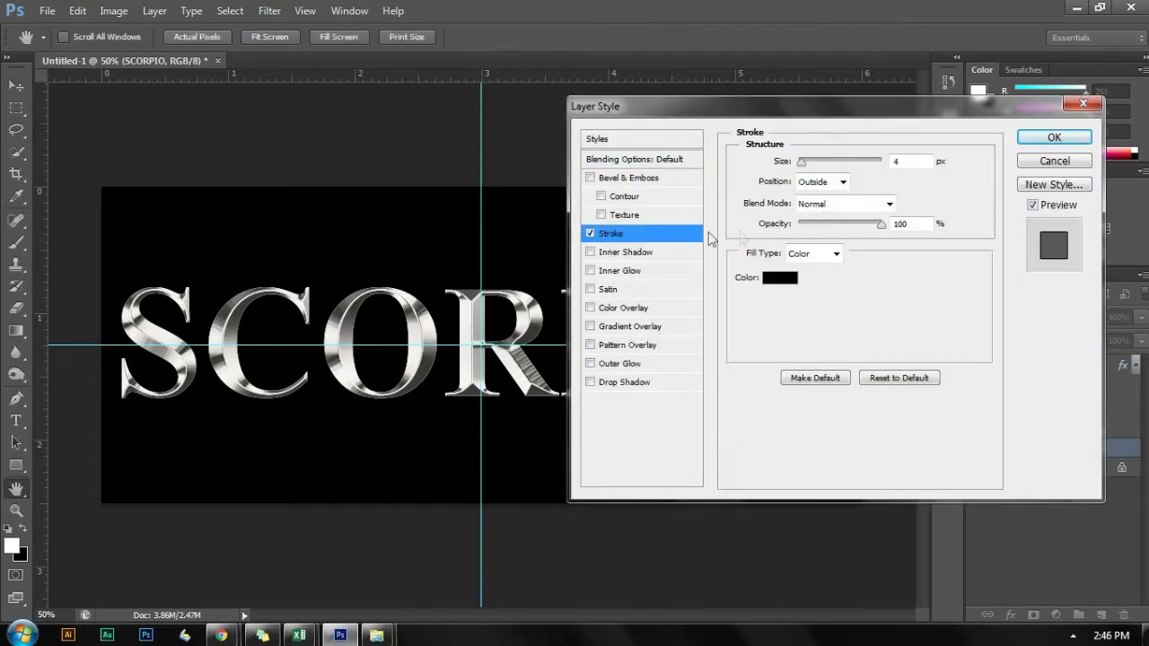
{"action": "left_click", "coordinate": [779, 280]}
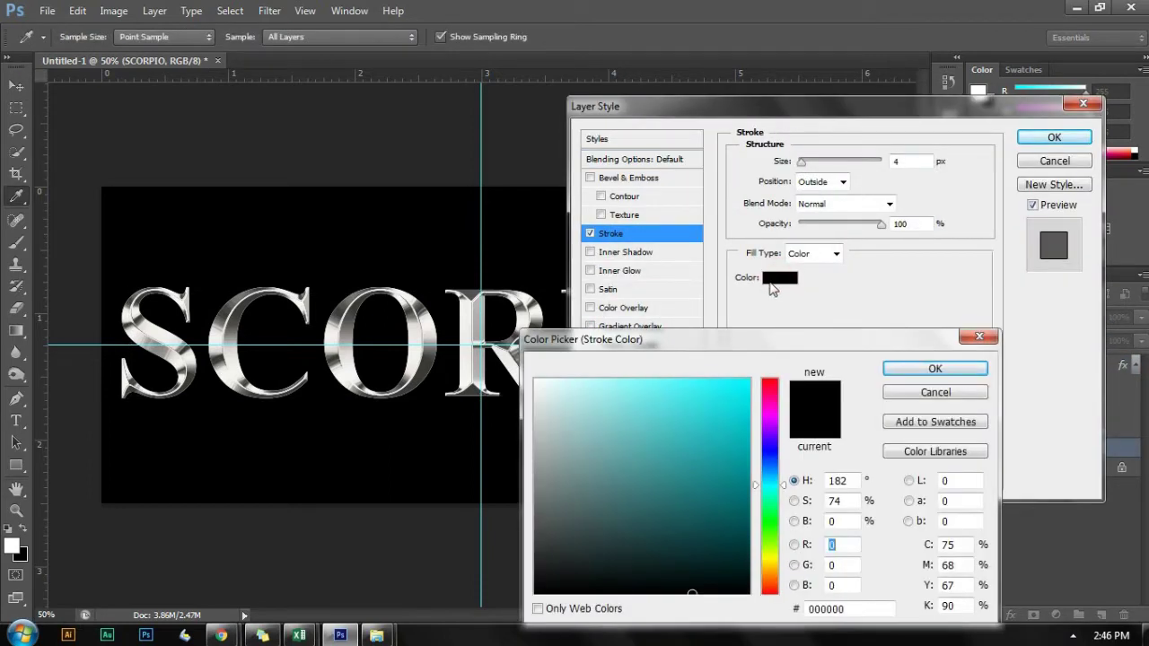
{"action": "left_click", "coordinate": [916, 369]}
{"action": "left_click", "coordinate": [813, 254]}
{"action": "left_click", "coordinate": [808, 275]}
{"action": "left_click", "coordinate": [813, 280]}
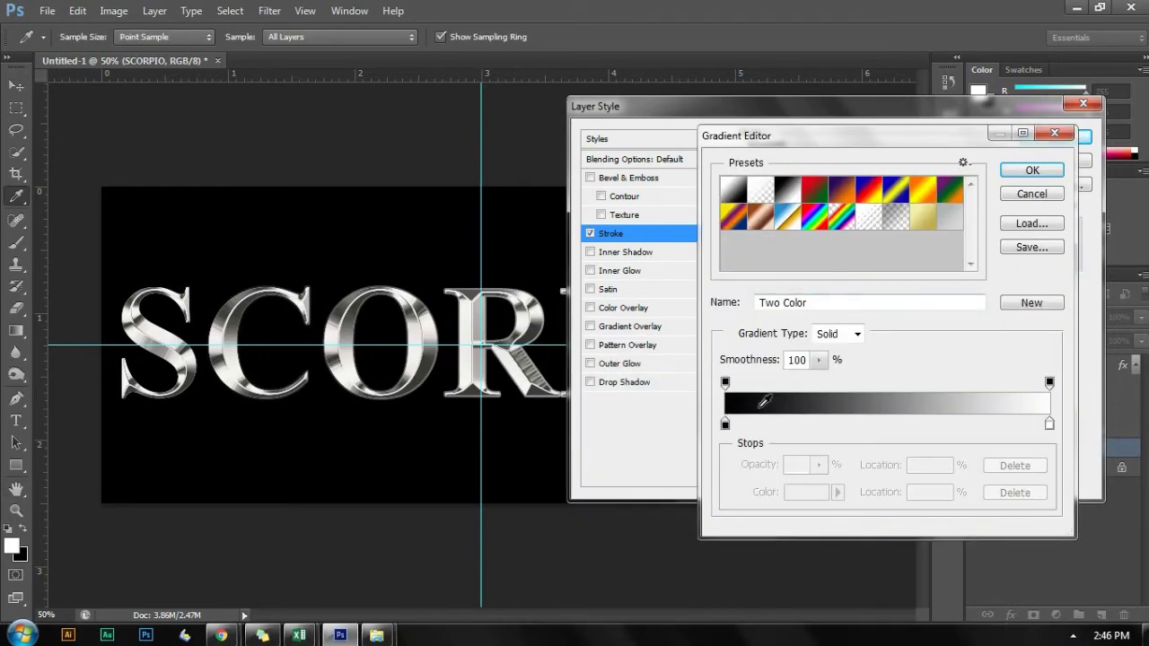
{"action": "left_click", "coordinate": [944, 222]}
{"action": "left_click", "coordinate": [1032, 170]}
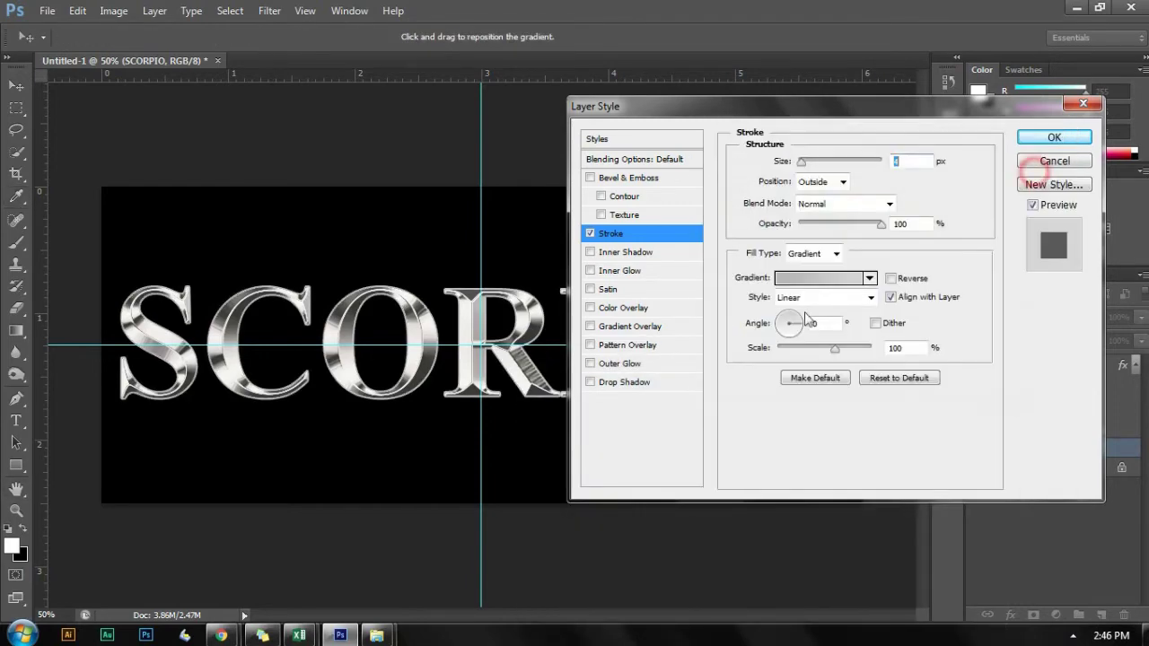
- Set the stroke gradient's style to Reflected and the stroke size to 8 px
{"action": "left_click", "coordinate": [854, 300]}
{"action": "left_click", "coordinate": [802, 354]}
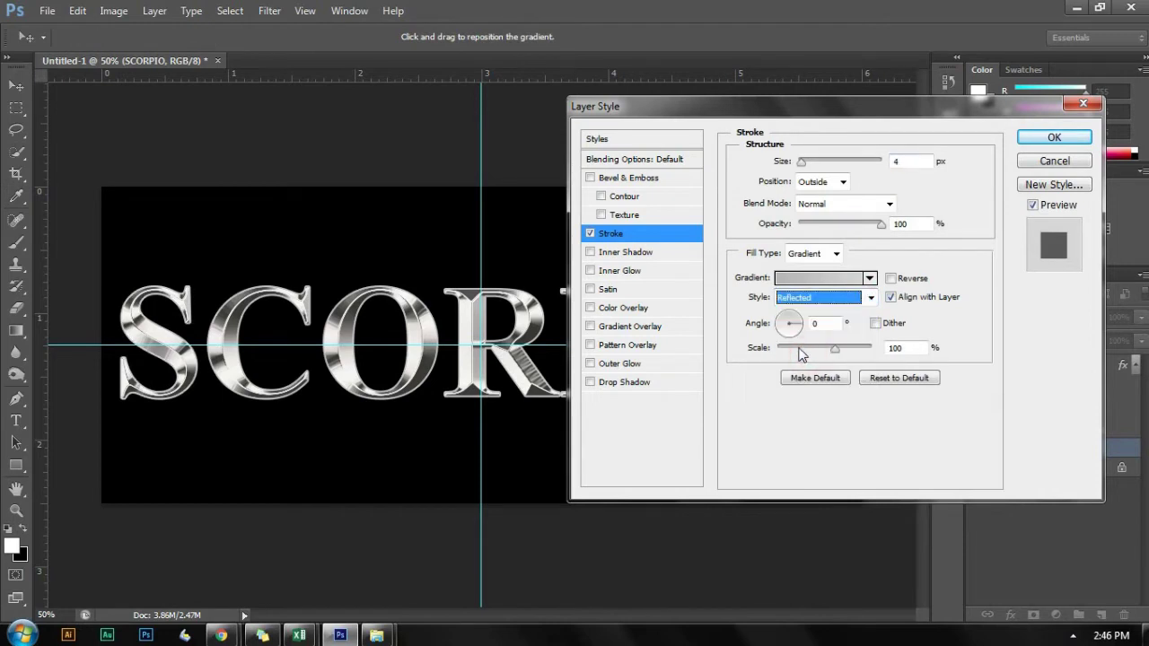
{"action": "left_click_drag", "start_coordinate": [804, 168], "coordinate": [807, 170]}
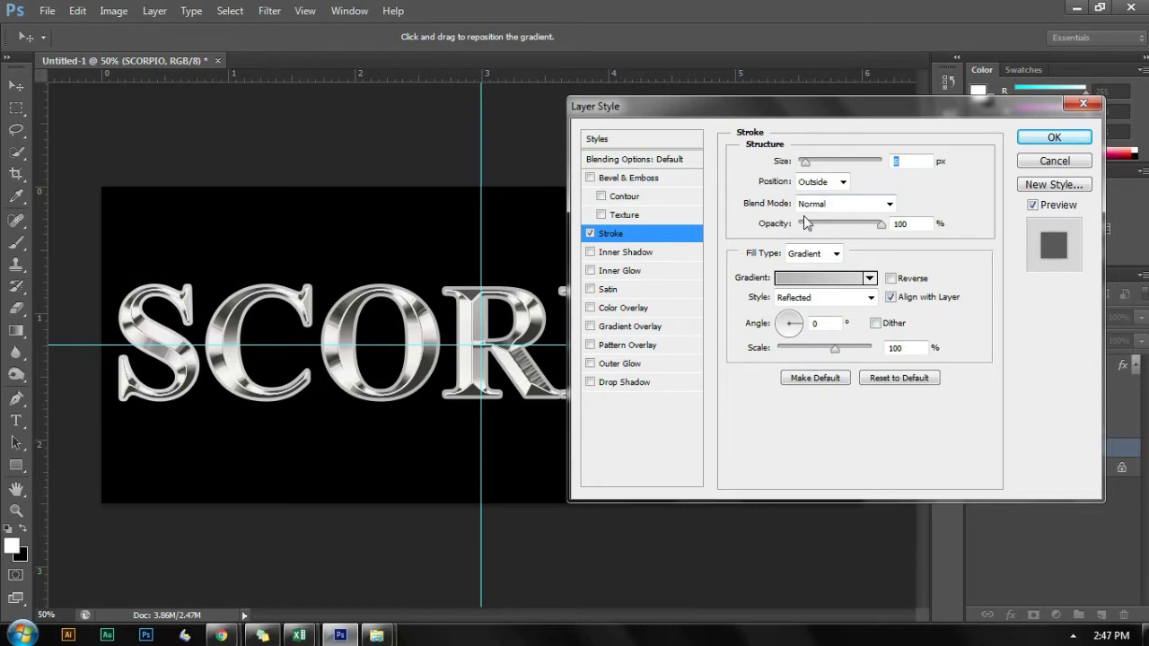
- Add a Stroke Emboss bevel to the original SCORPIO text layer with the double-ring gloss contour and anti-aliasing
{"action": "left_click", "coordinate": [619, 177]}
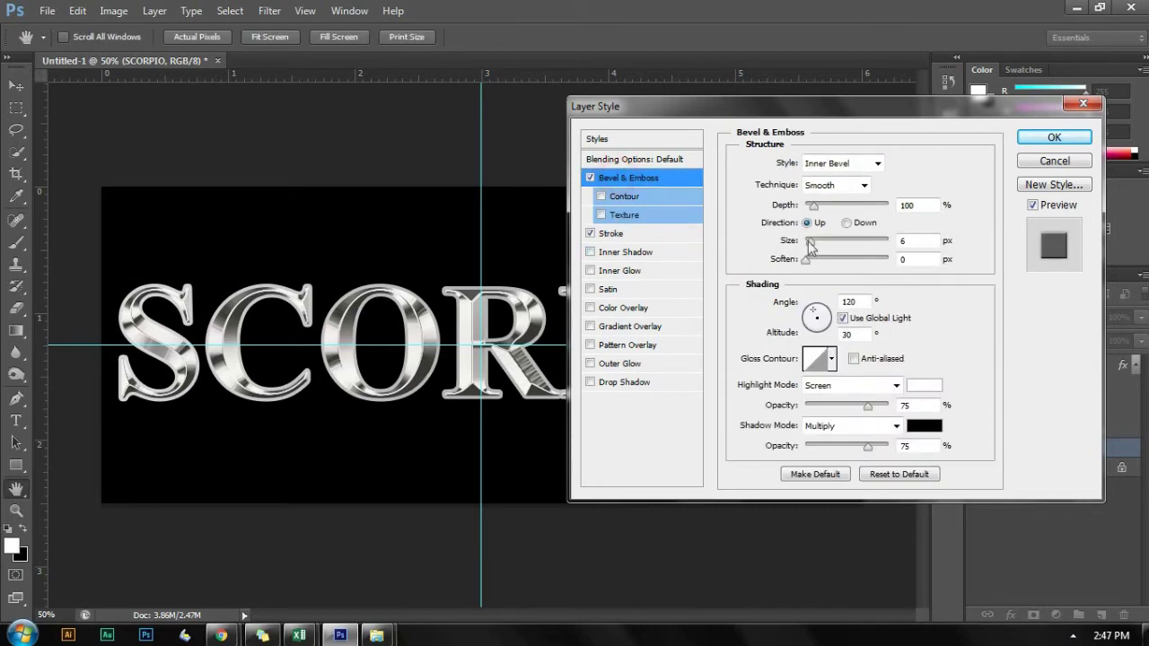
{"action": "left_click", "coordinate": [844, 164]}
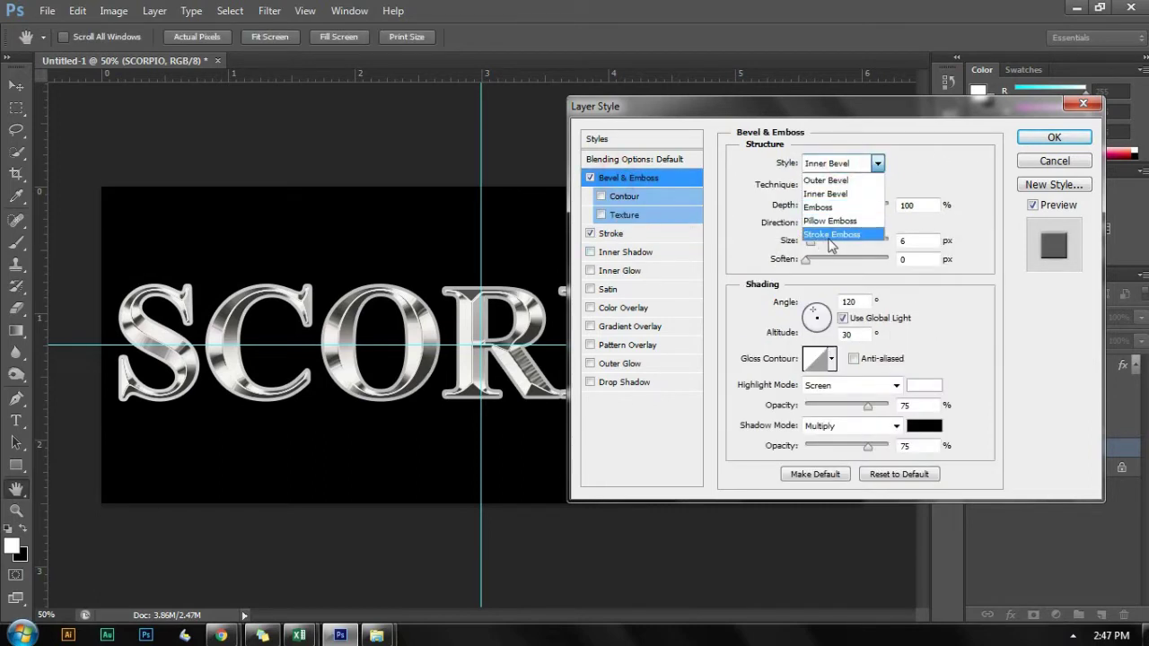
{"action": "left_click", "coordinate": [830, 237]}
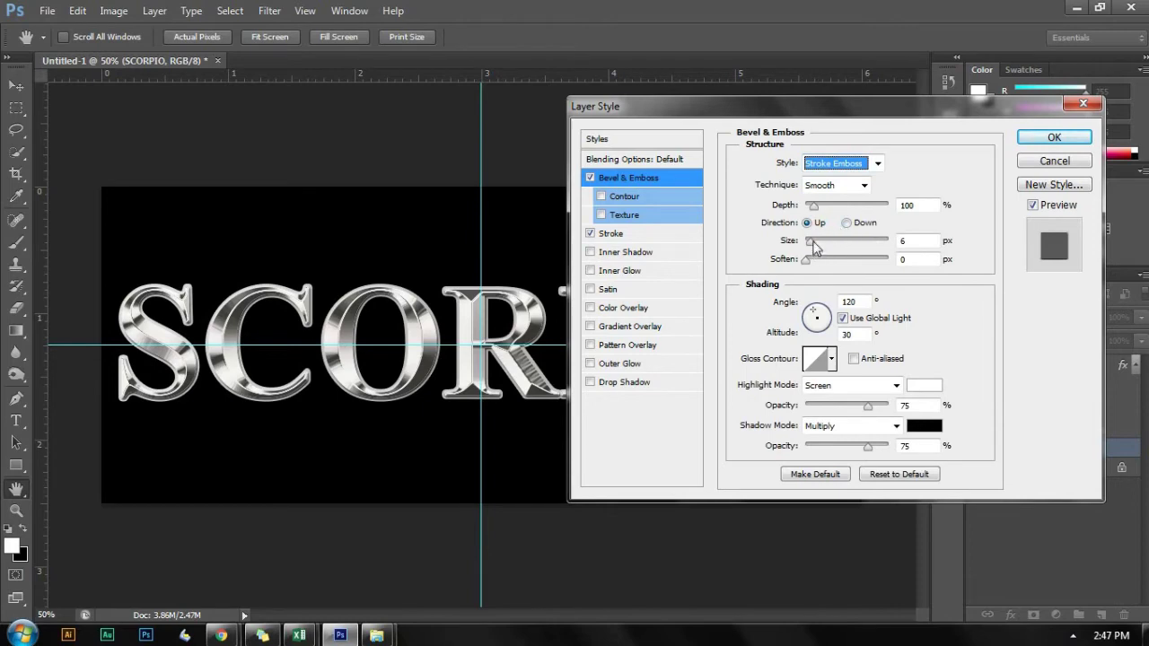
{"action": "left_click", "coordinate": [832, 358]}
{"action": "left_click", "coordinate": [724, 484]}
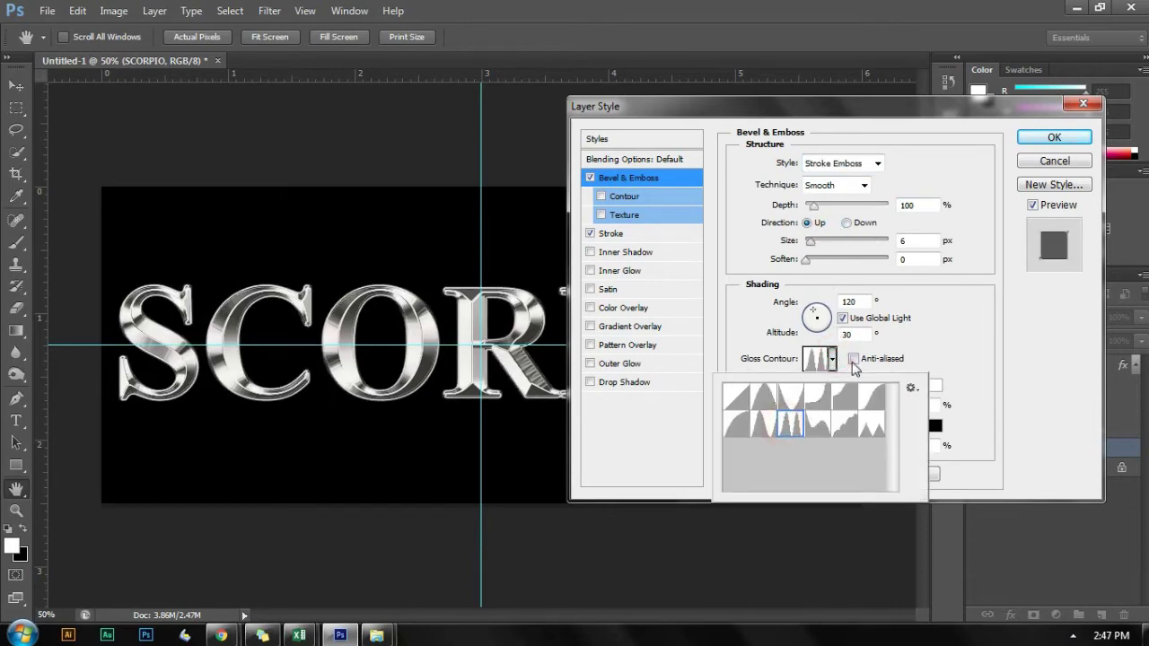
{"action": "left_click", "coordinate": [831, 359]}
{"action": "left_click", "coordinate": [854, 359]}
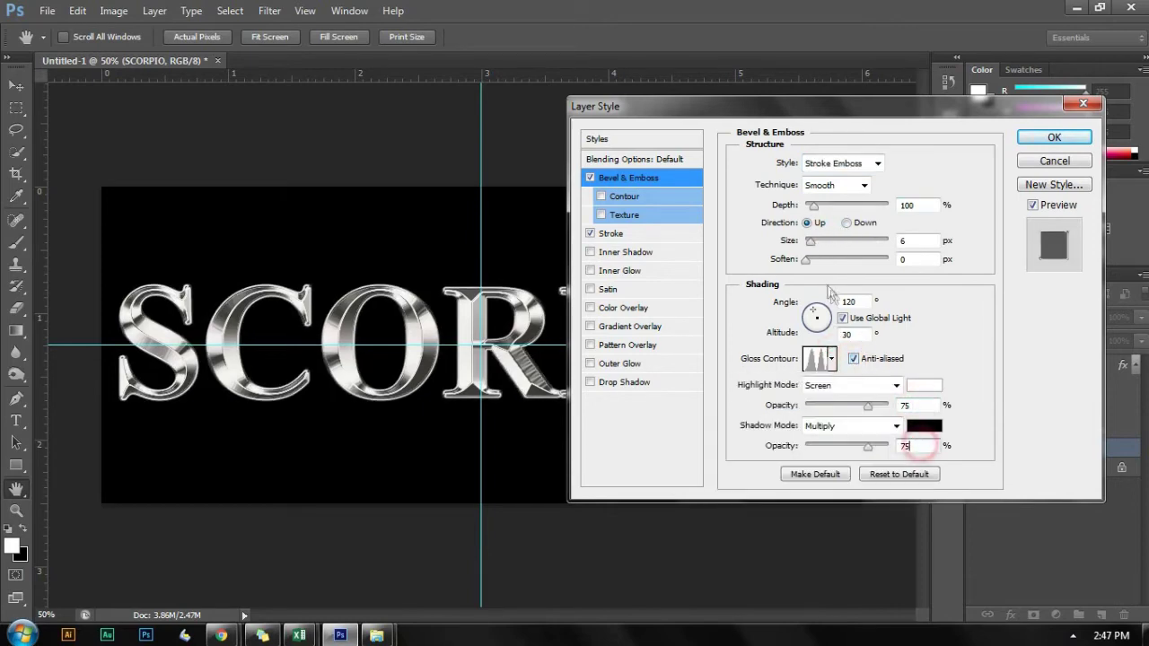
- Set the bevel's size to 29 px and depth to 174%, and enable its Contour with a range of 78%
{"action": "left_click_drag", "start_coordinate": [812, 248], "coordinate": [832, 205]}
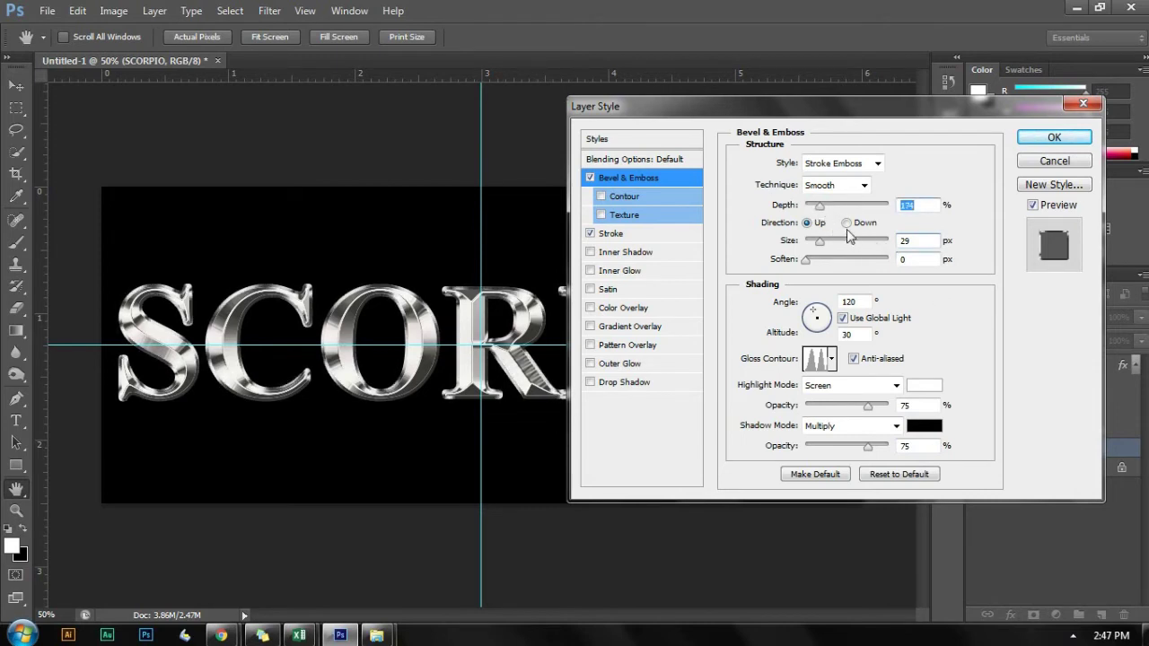
{"action": "left_click", "coordinate": [645, 196]}
{"action": "left_click_drag", "start_coordinate": [821, 197], "coordinate": [844, 197]}
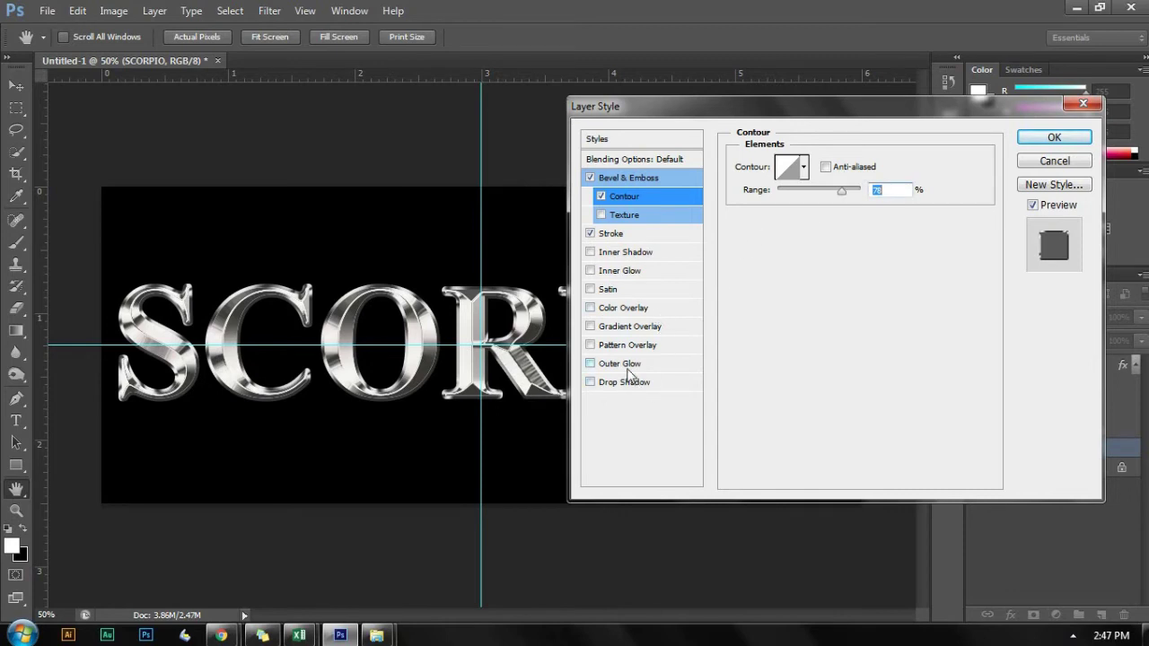
- Add an Outer Glow with colour 999999, size 27 px and opacity 44%, and apply the layer style
{"action": "left_click", "coordinate": [626, 366]}
{"action": "left_click_drag", "start_coordinate": [808, 310], "coordinate": [816, 313]}
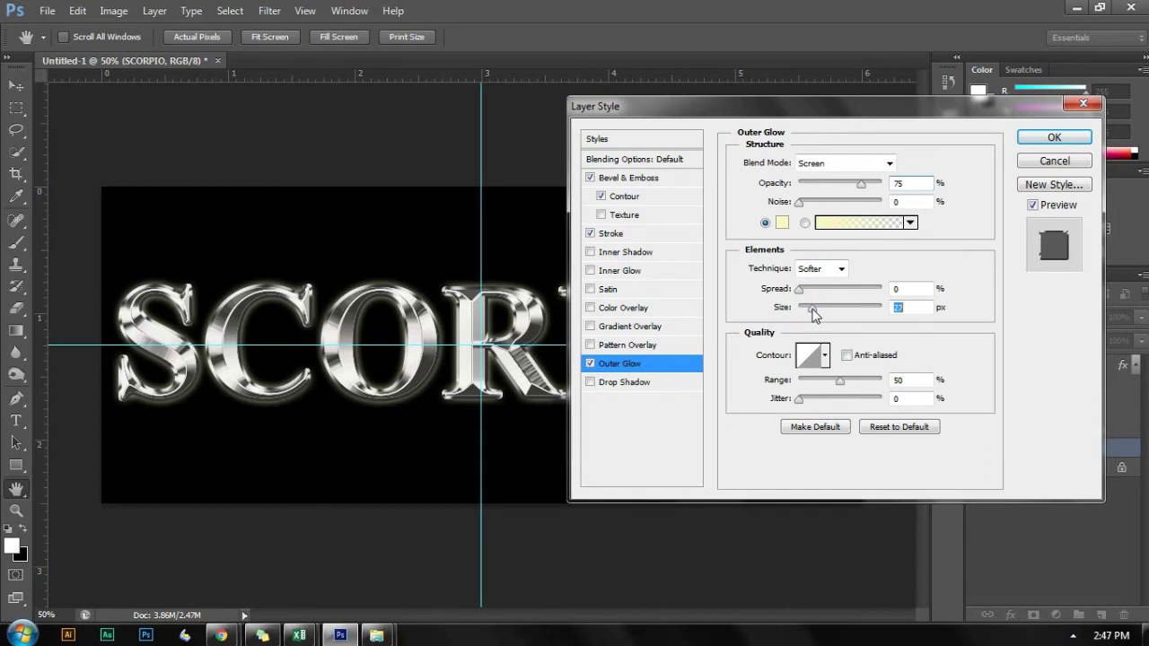
{"action": "left_click", "coordinate": [783, 222]}
{"action": "left_click", "coordinate": [533, 419]}
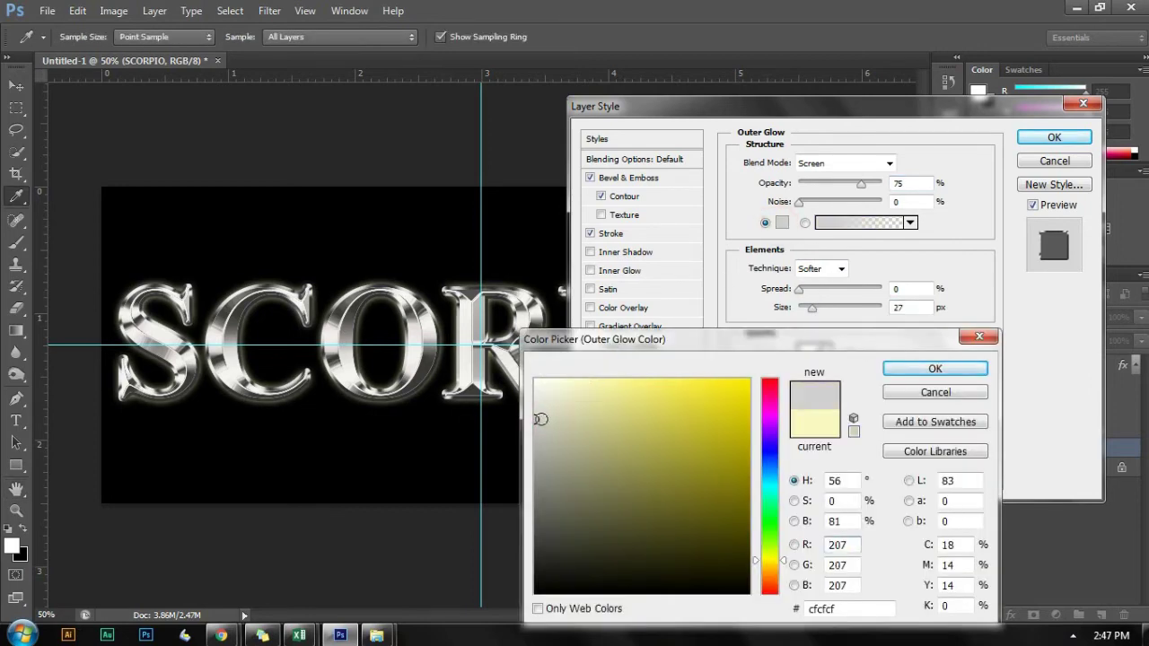
{"action": "left_click", "coordinate": [536, 462]}
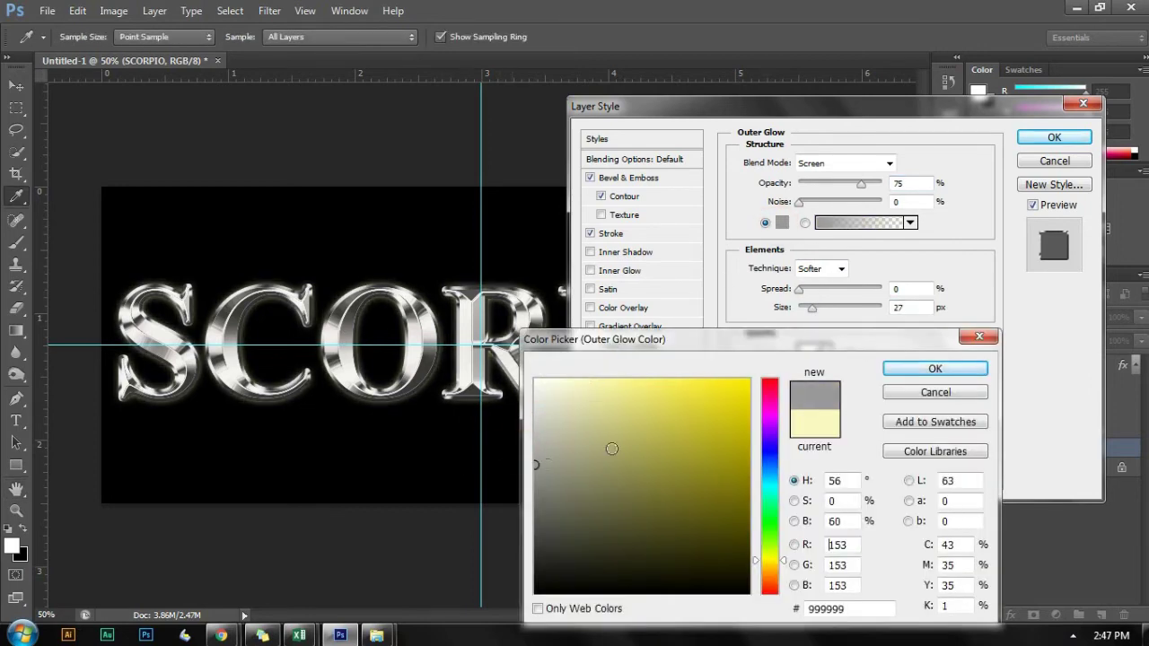
{"action": "left_click", "coordinate": [914, 369]}
{"action": "left_click_drag", "start_coordinate": [862, 189], "coordinate": [837, 199]}
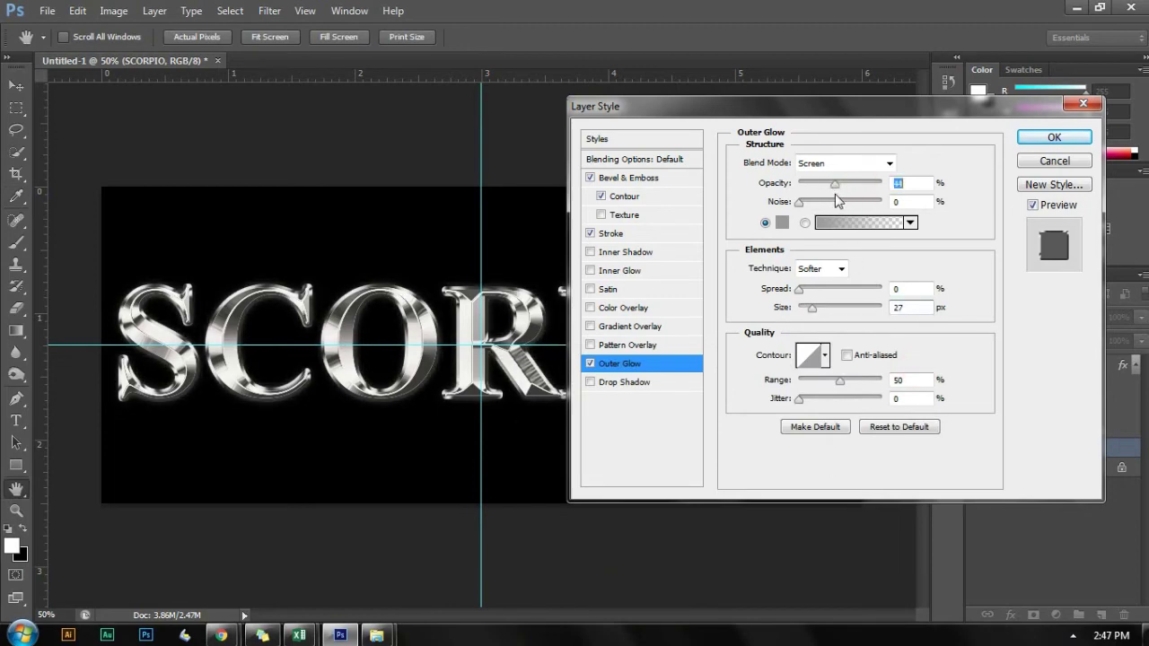
{"action": "left_click", "coordinate": [1032, 139]}
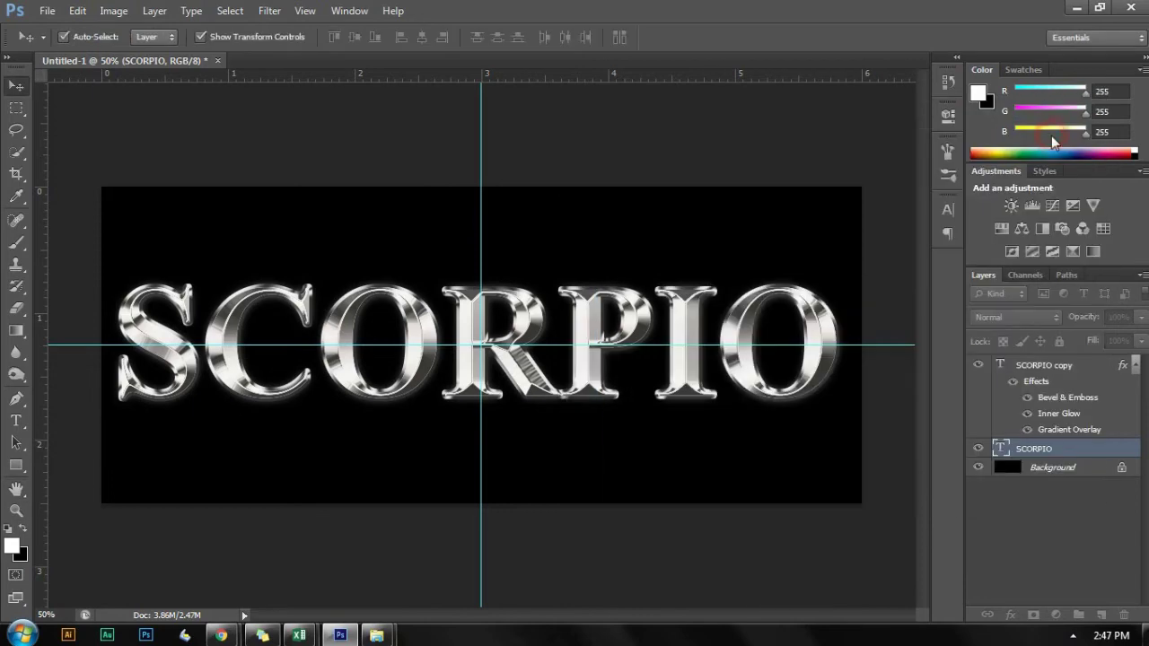
- Create a new layer above the SCORPIO copy and choose the 48 px diagonal star-shaped brush
{"action": "left_click", "coordinate": [1062, 367]}
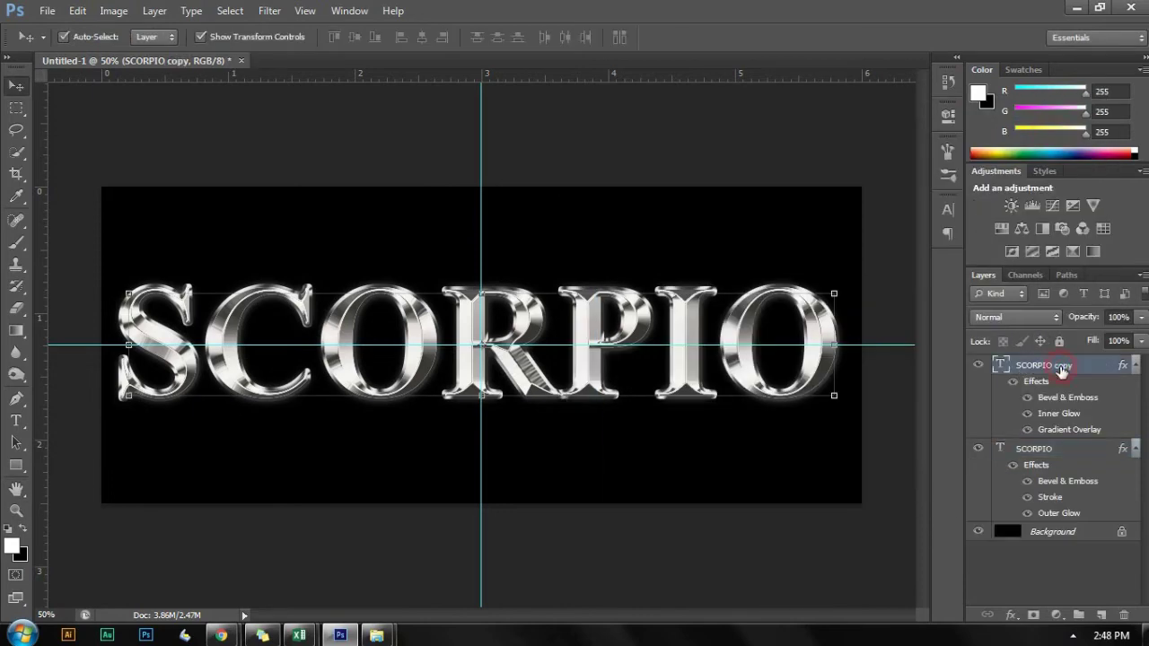
{"action": "key", "text": "ctrl+shift+alt+n"}
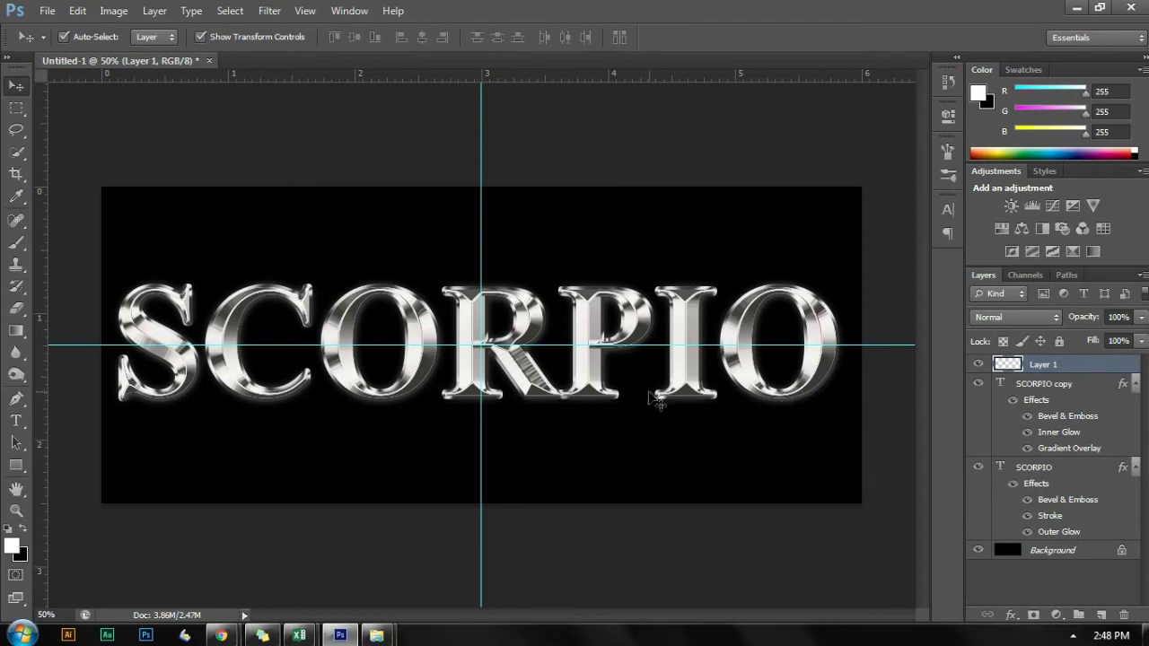
{"action": "key", "text": "b"}
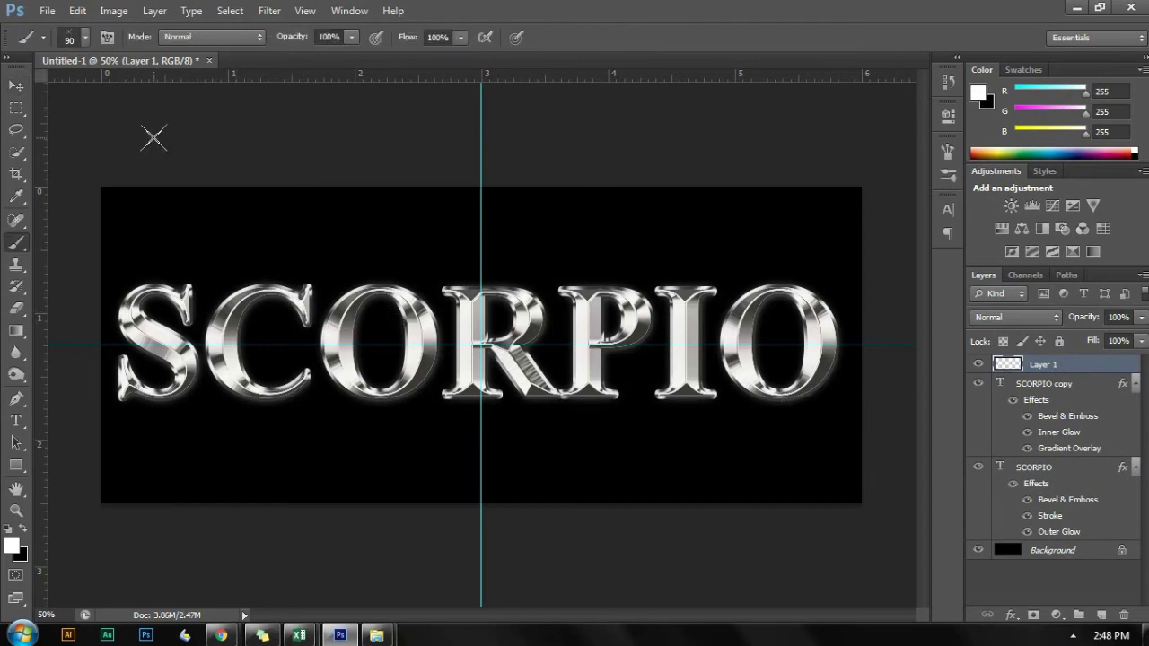
{"action": "left_click", "coordinate": [84, 37]}
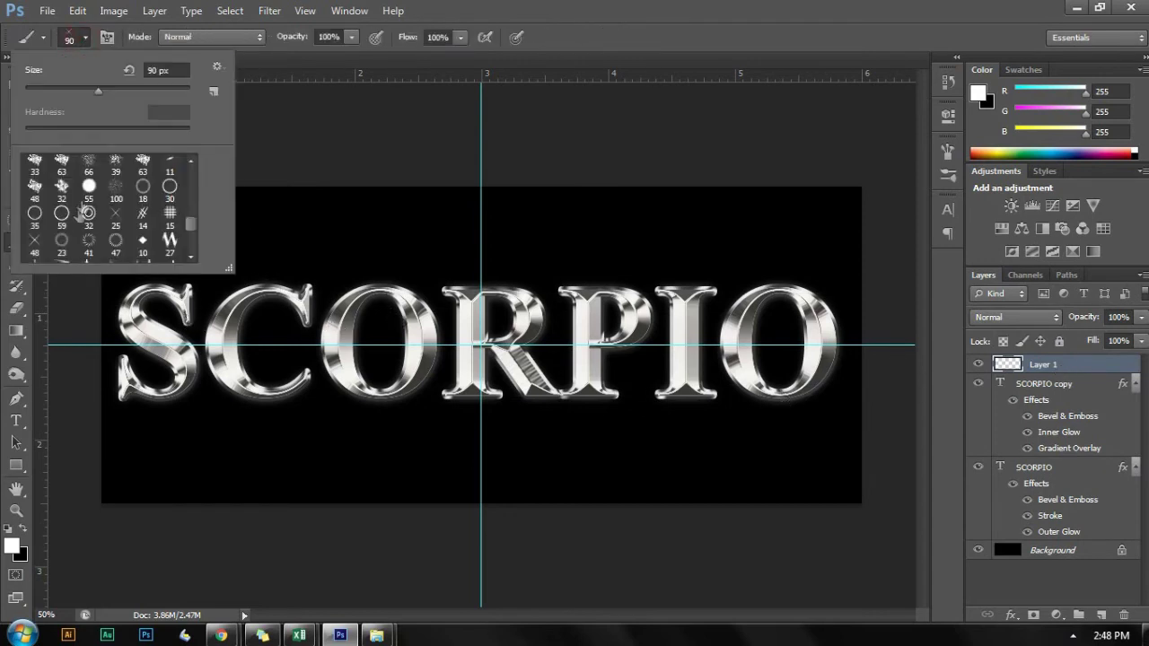
{"action": "double_click", "coordinate": [30, 253]}
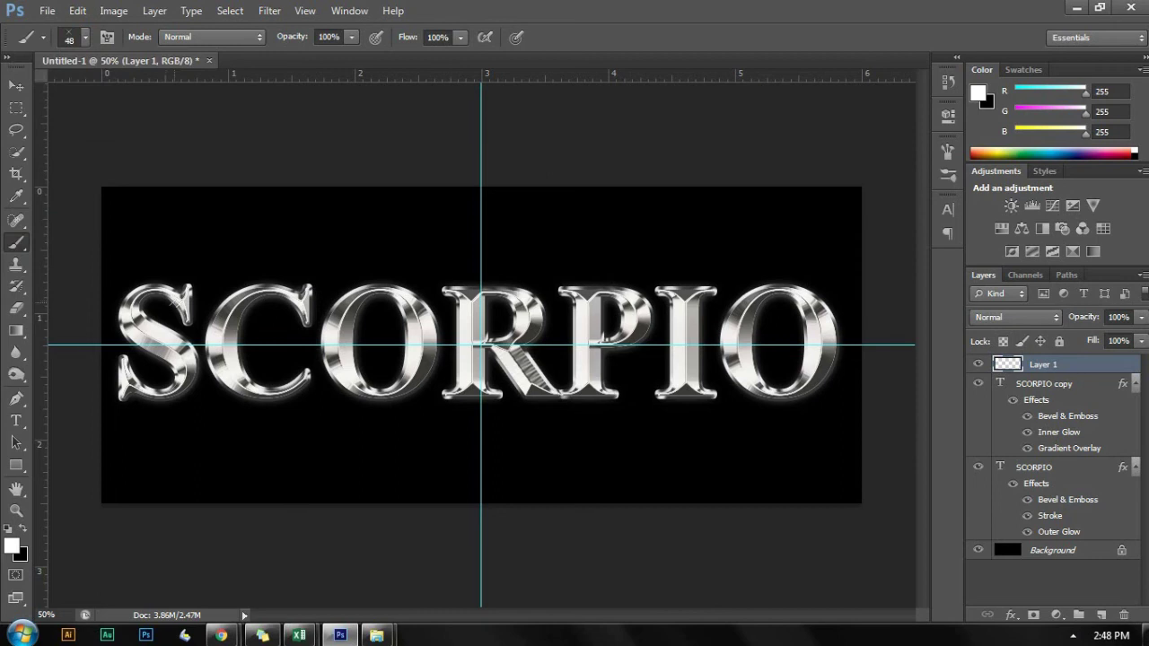
- Stamp white star sparkles on the edges of the SCORPIO letters with the brush size set to 90 px
{"action": "left_click", "coordinate": [187, 287]}
{"action": "left_click", "coordinate": [304, 368]}
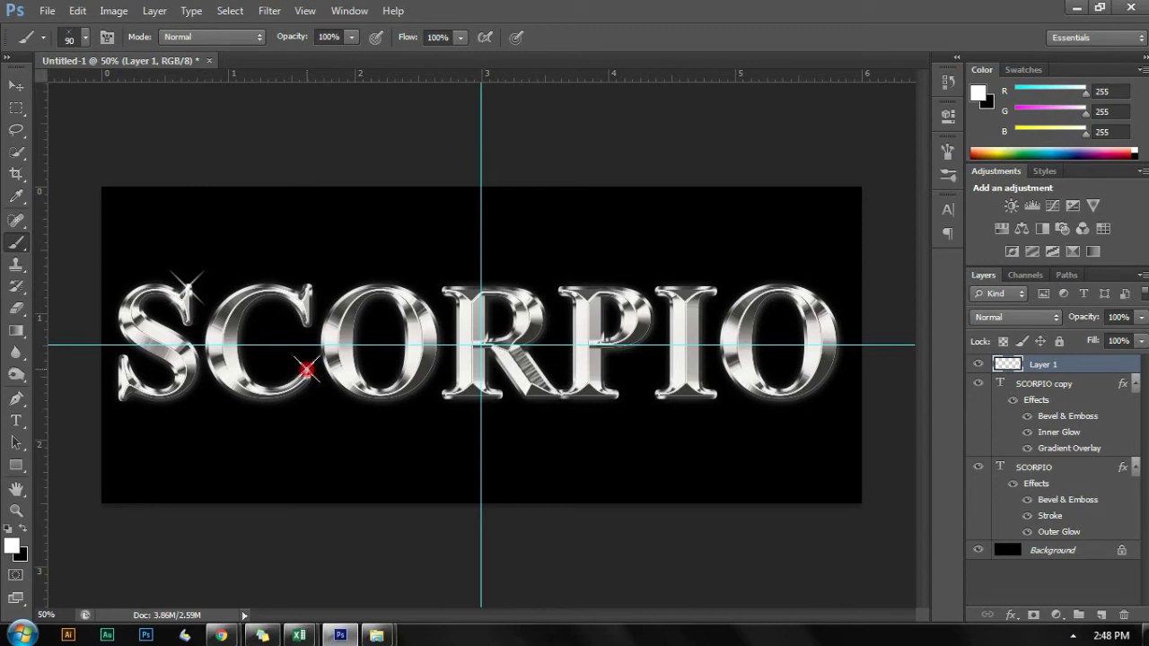
{"action": "left_click", "coordinate": [395, 296]}
{"action": "left_click", "coordinate": [496, 392]}
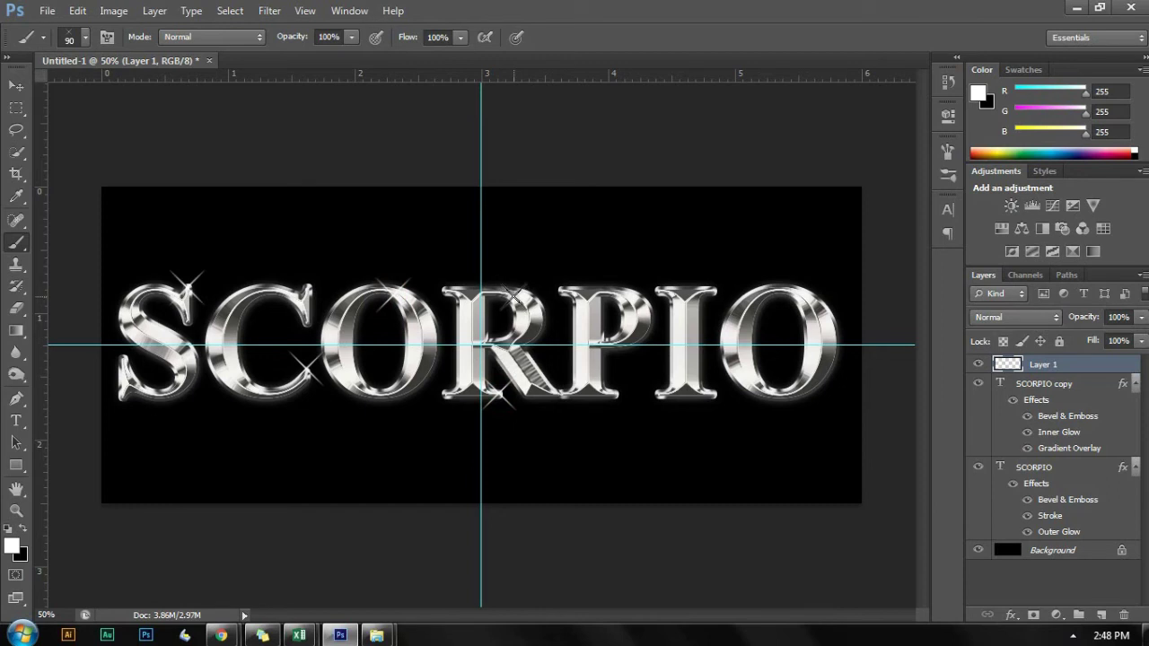
{"action": "left_click", "coordinate": [562, 289]}
{"action": "left_click", "coordinate": [614, 393]}
{"action": "left_click", "coordinate": [711, 290]}
{"action": "left_click", "coordinate": [655, 393]}
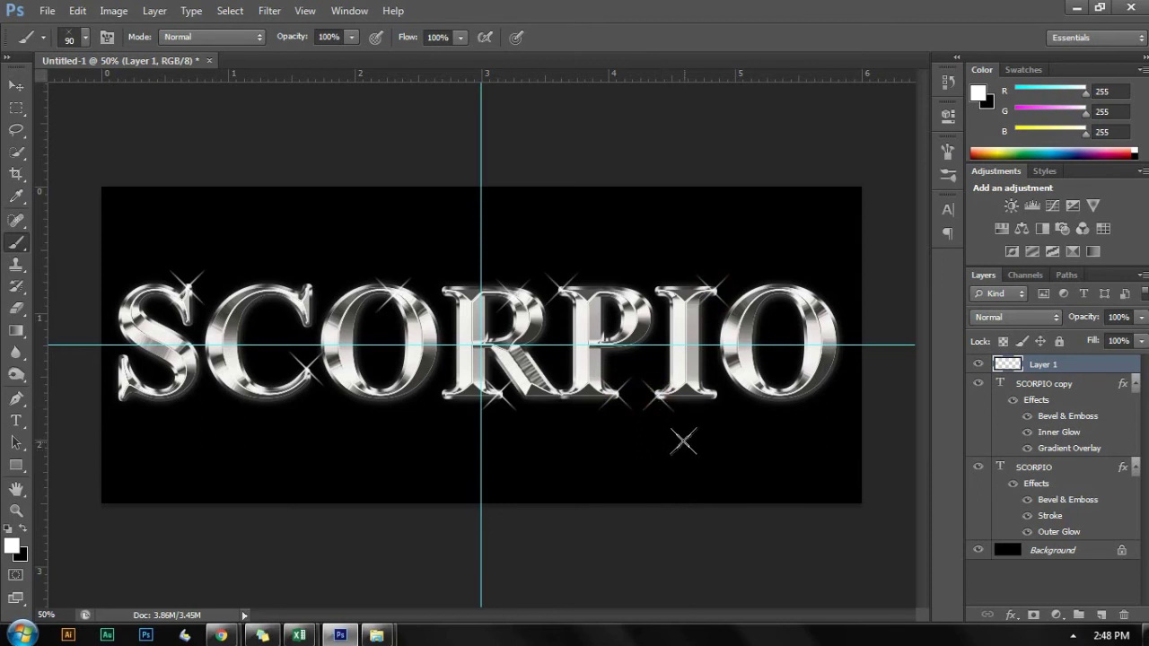
{"action": "left_click", "coordinate": [790, 286]}
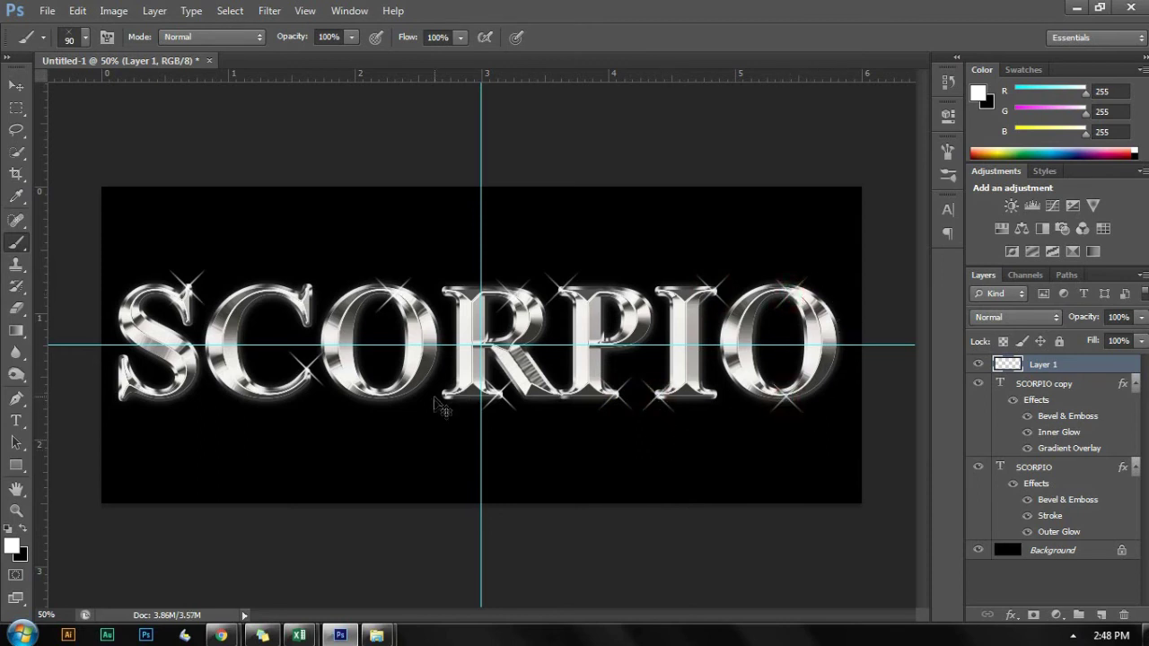
- Reduce the sparkle layer's opacity to 59% and deselect all layers with the Move tool
{"action": "left_click_drag", "start_coordinate": [1090, 321], "coordinate": [1048, 326]}
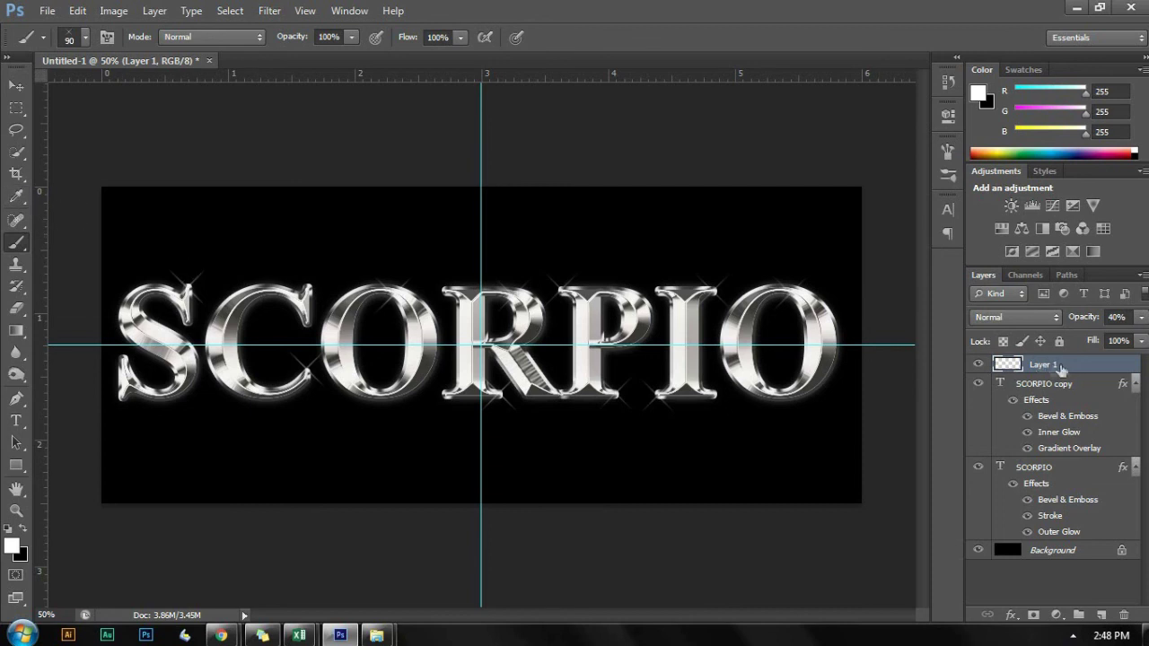
{"action": "left_click", "coordinate": [1111, 319]}
{"action": "left_click_drag", "start_coordinate": [1104, 320], "coordinate": [1108, 321]}
{"action": "key", "text": "v"}
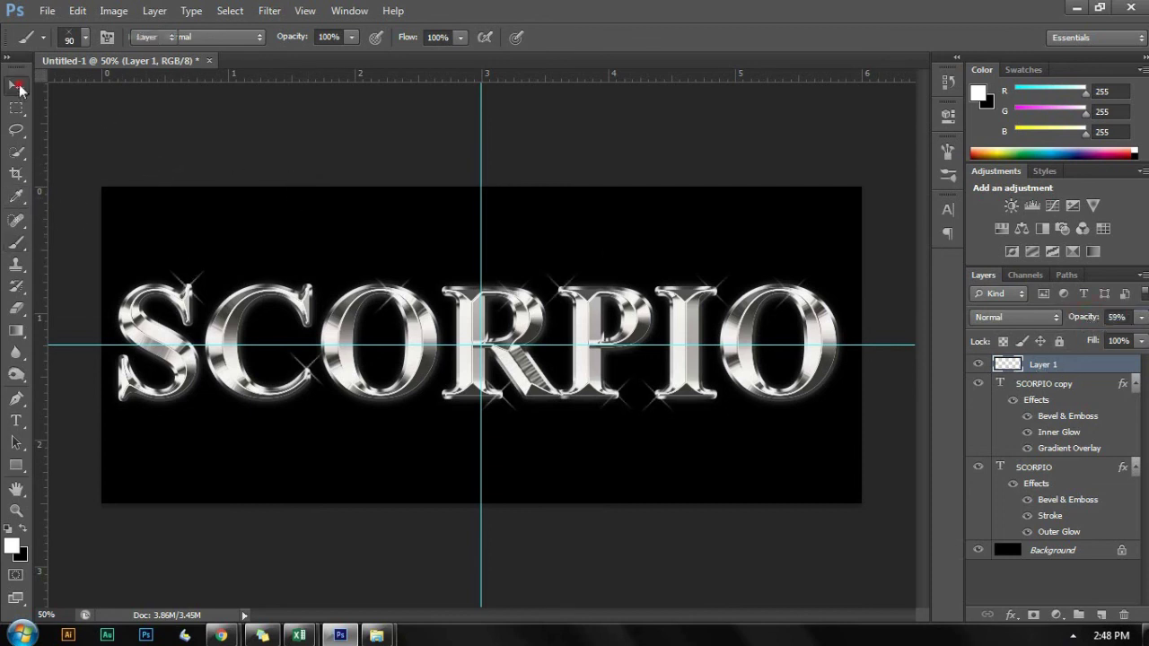
{"action": "left_click", "coordinate": [87, 157]}
{"action": "key", "text": "ctrl+minus"}
{"action": "key", "text": "ctrl+plus"}
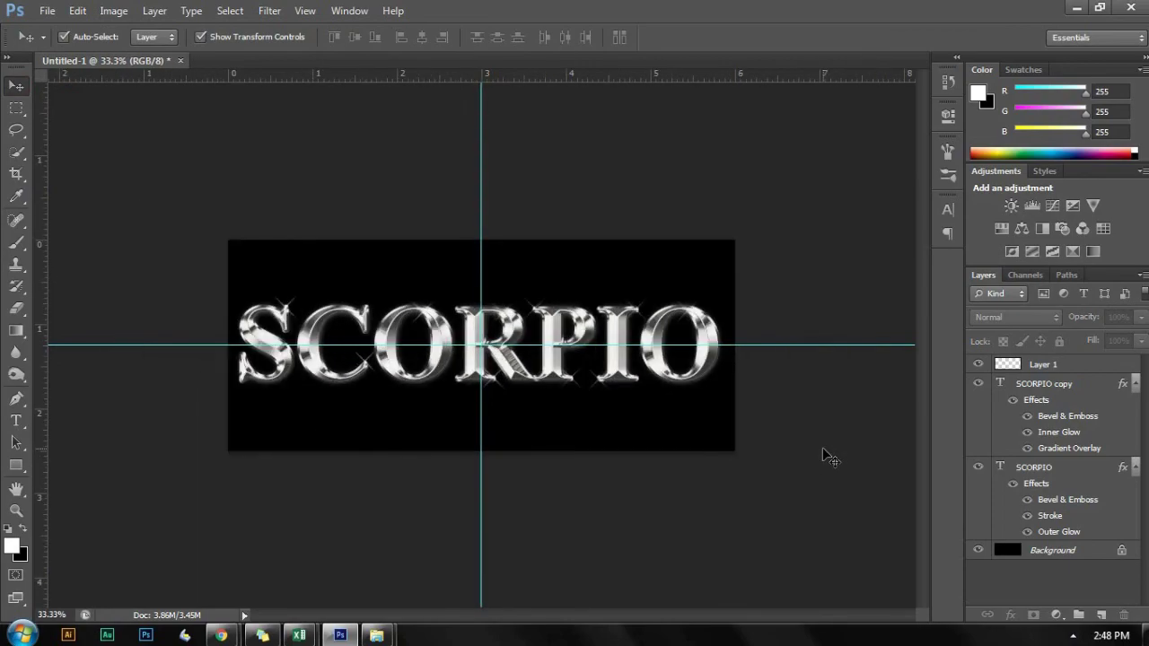
{"action": "key", "text": "ctrl+plus"}
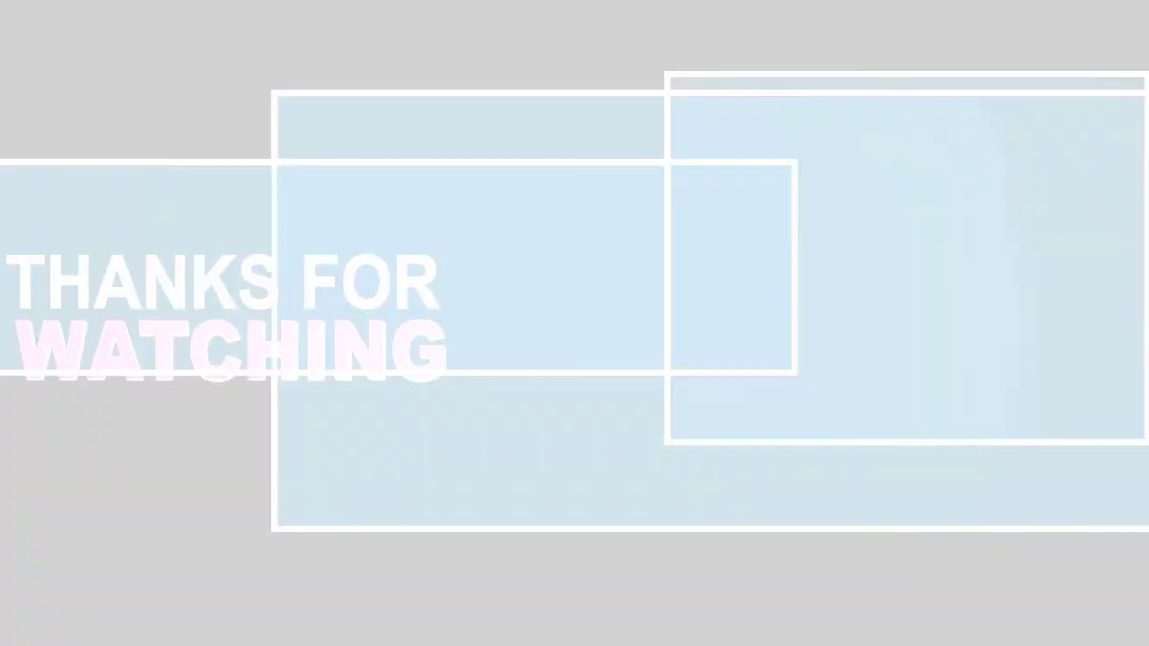